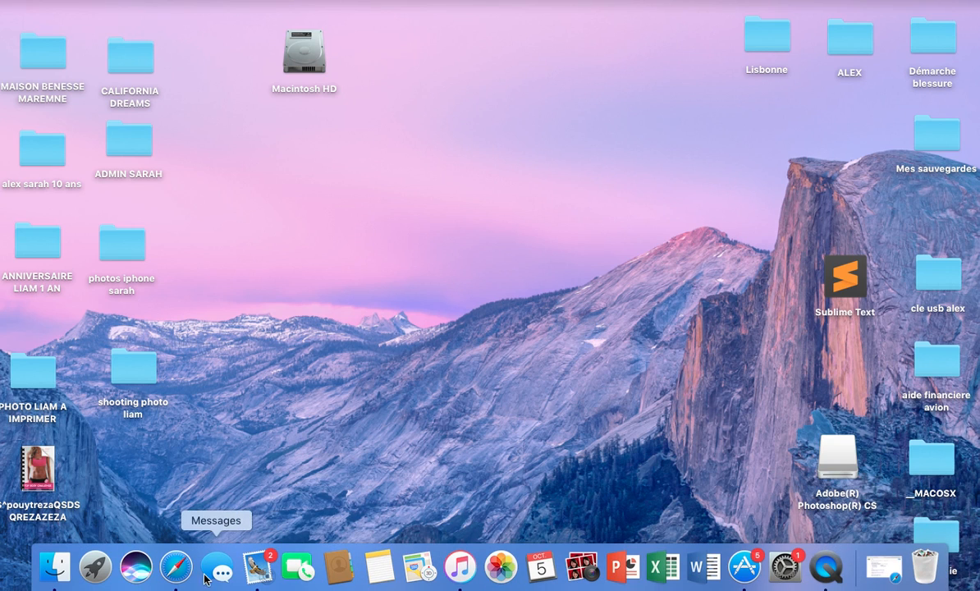
- Bring the Safari window with the Google 'dv lottery' results to the front
{"action": "left_click", "coordinate": [183, 571]}
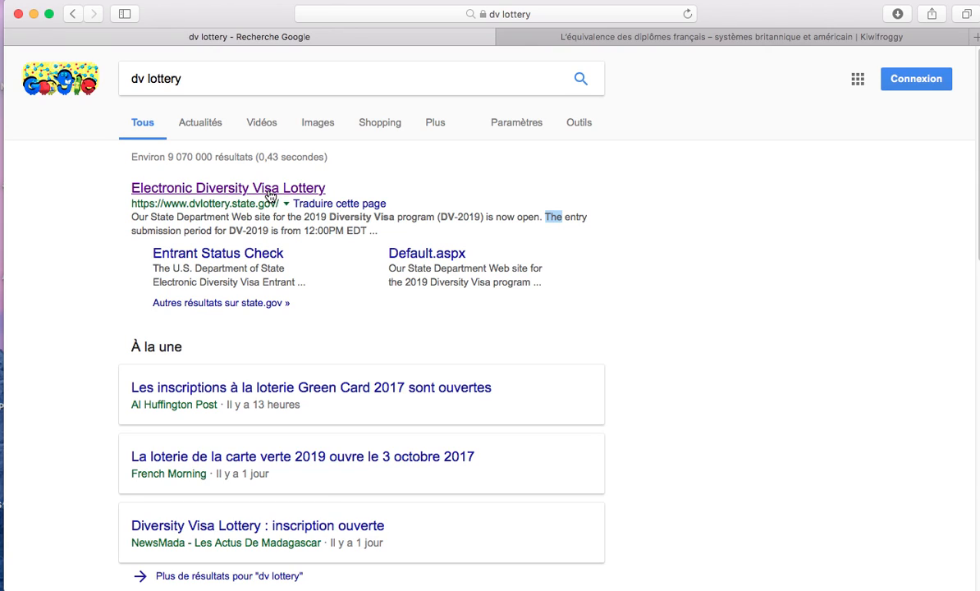
- Open the official Electronic Diversity Visa Lottery site from the search results
{"action": "left_click", "coordinate": [270, 195]}
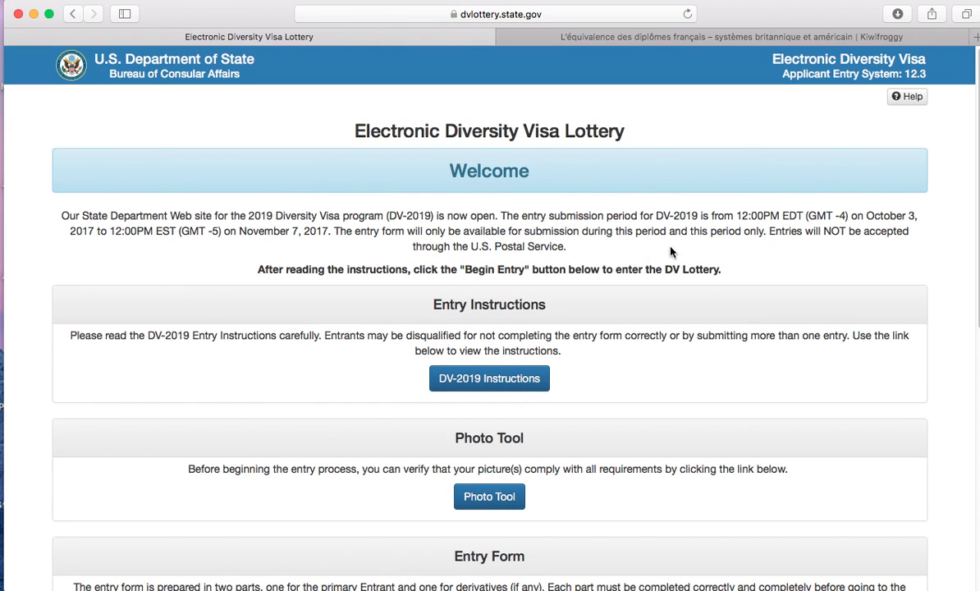
{"action": "scroll", "coordinate": [899, 271], "scroll_direction": "down", "scroll_amount": 3}
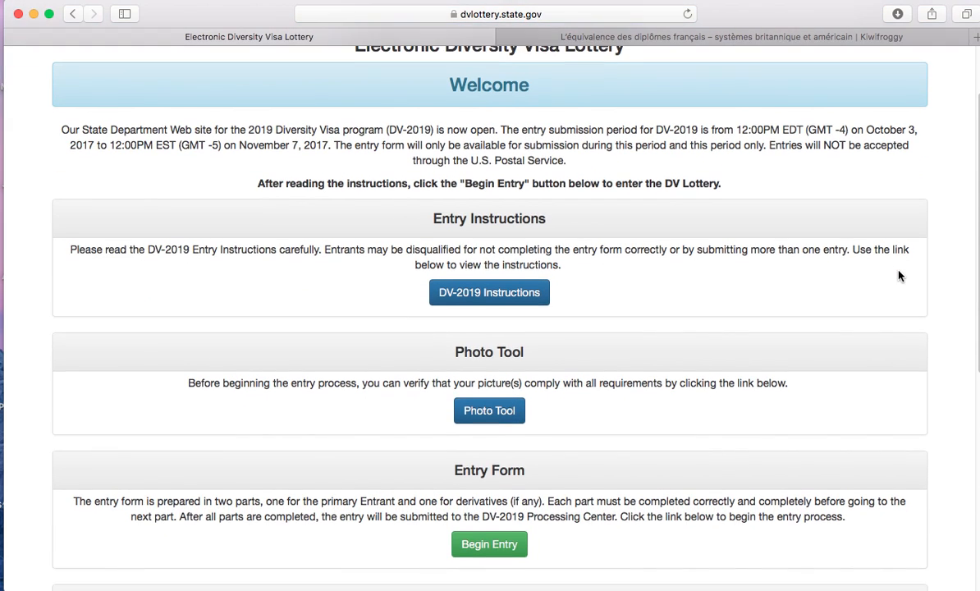
{"action": "scroll", "coordinate": [858, 320], "scroll_direction": "down", "scroll_amount": 5}
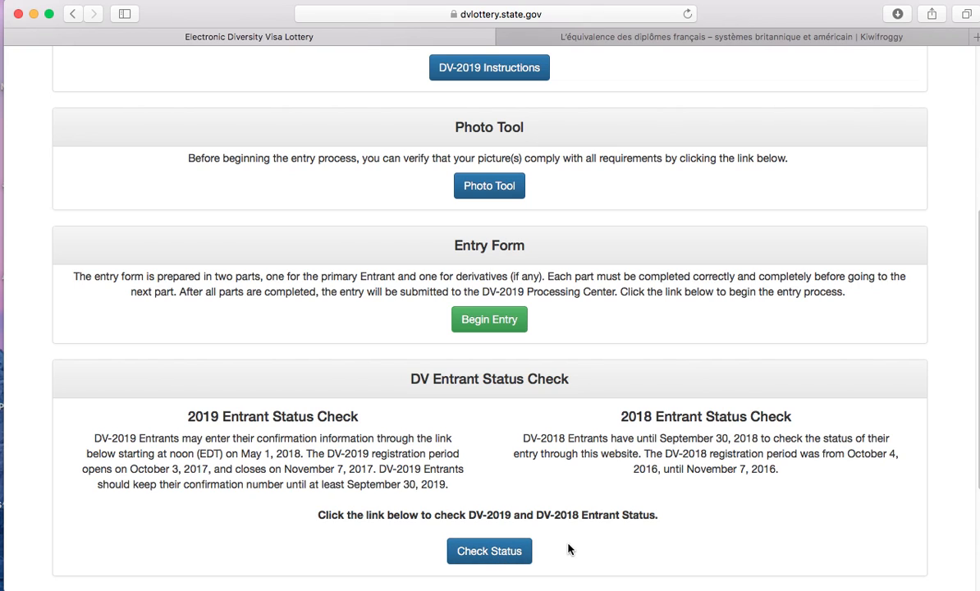
- Highlight the DV-2019 entry period dates, October 3 to November 7, 2017
{"action": "scroll", "coordinate": [611, 448], "scroll_direction": "up", "scroll_amount": 8}
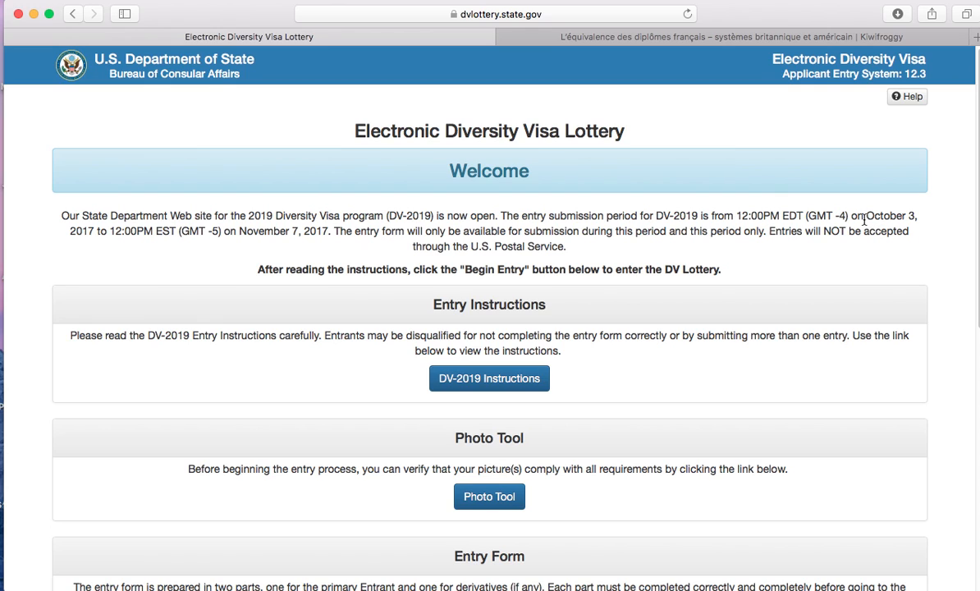
{"action": "left_click_drag", "start_coordinate": [866, 215], "coordinate": [332, 234]}
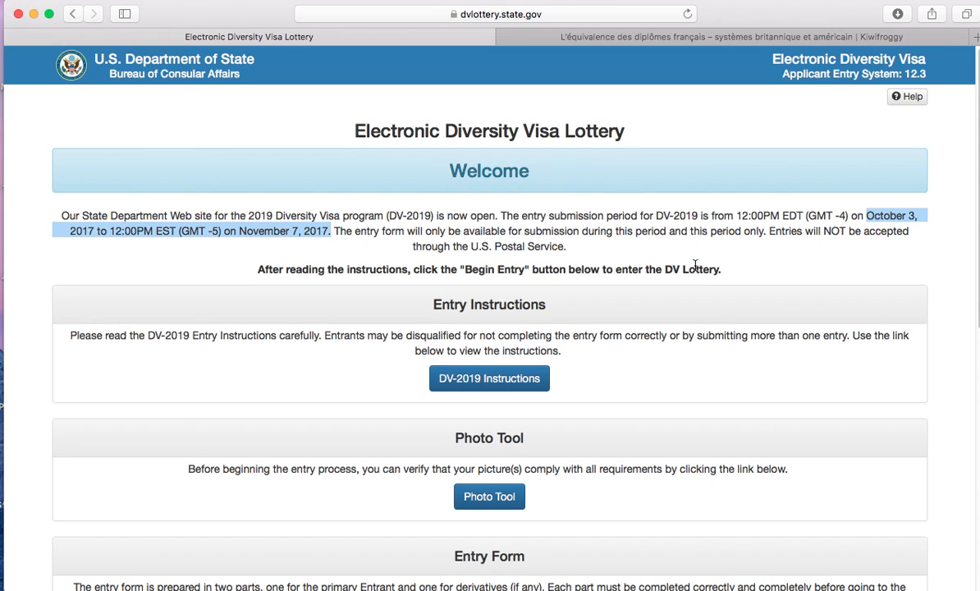
{"action": "scroll", "coordinate": [694, 264], "scroll_direction": "down", "scroll_amount": 5}
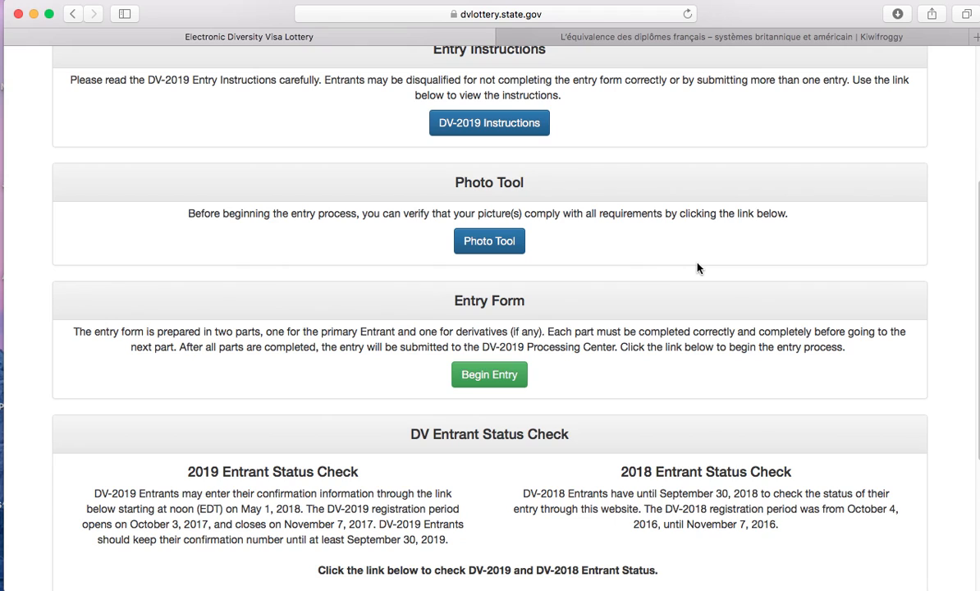
{"action": "scroll", "coordinate": [600, 272], "scroll_direction": "up", "scroll_amount": 3}
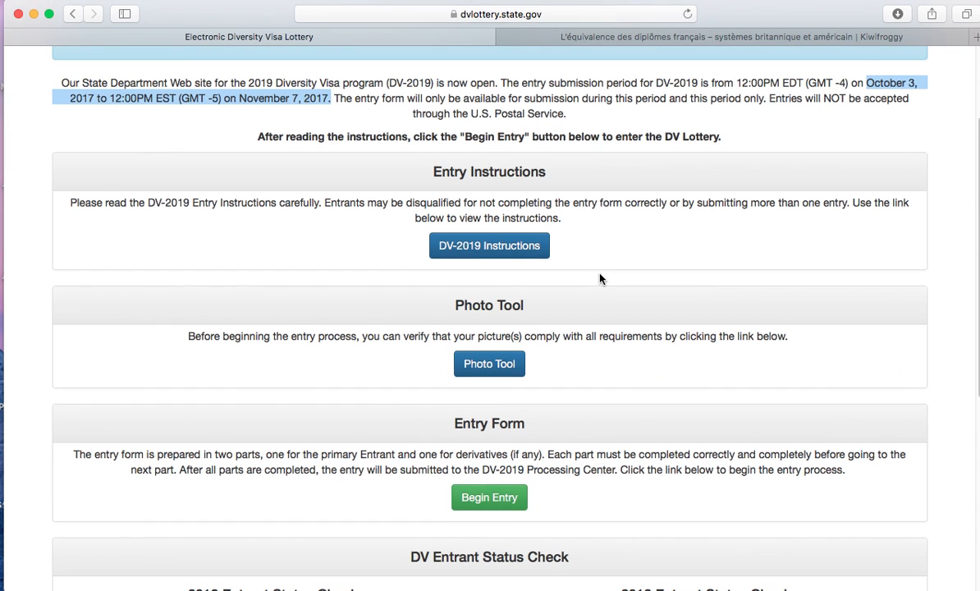
{"action": "scroll", "coordinate": [612, 272], "scroll_direction": "up", "scroll_amount": 1}
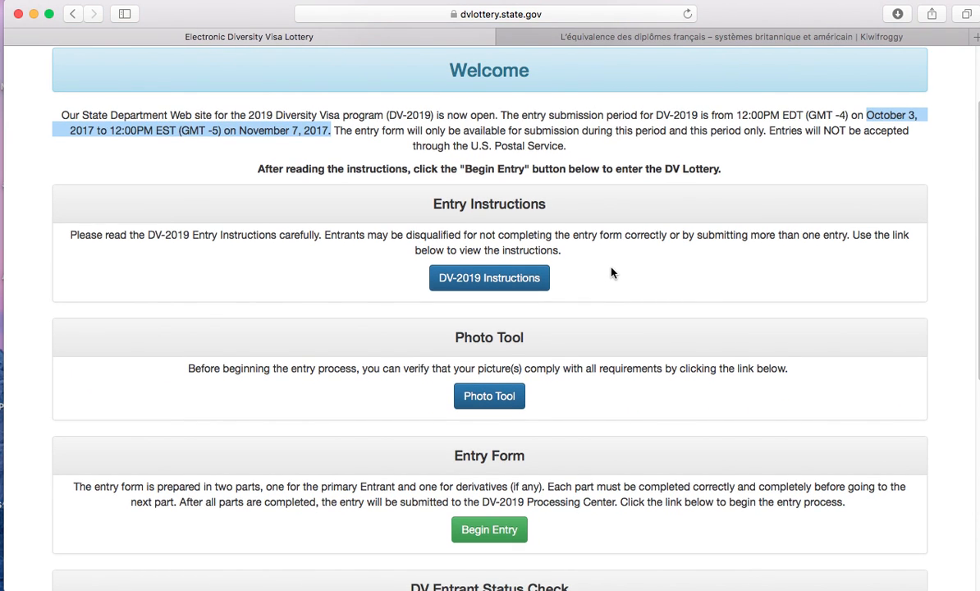
{"action": "scroll", "coordinate": [608, 280], "scroll_direction": "down", "scroll_amount": 1}
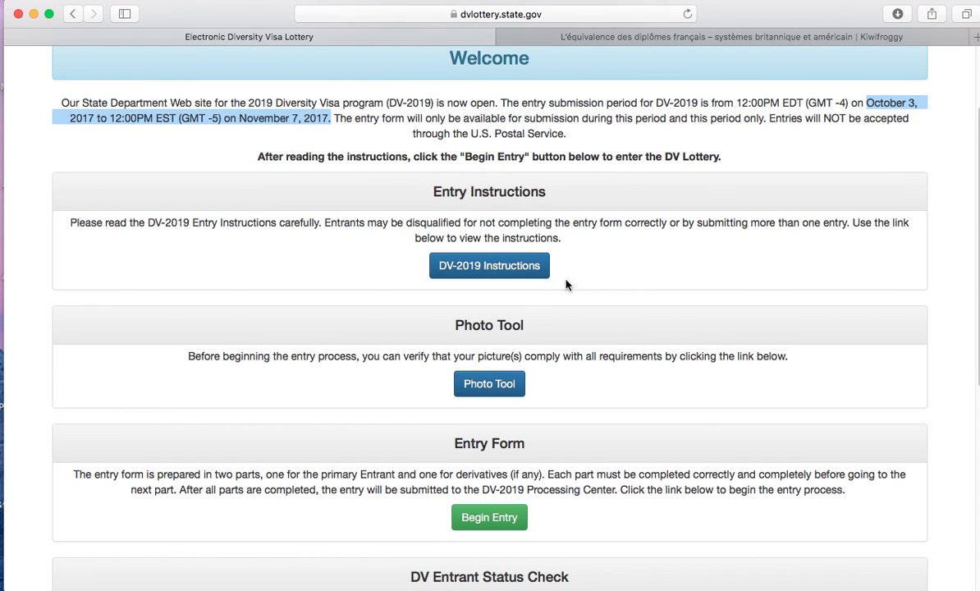
- Open the DV-2019 Instructions page and bring the DV-2019 Translations (unofficial) table into view
{"action": "left_click", "coordinate": [538, 267]}
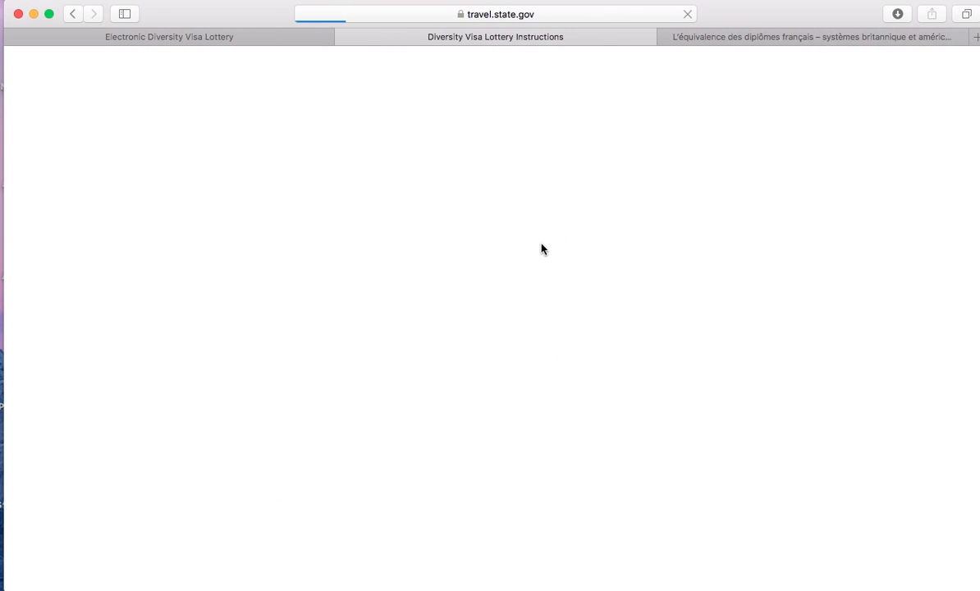
{"action": "scroll", "coordinate": [936, 203], "scroll_direction": "down", "scroll_amount": 5}
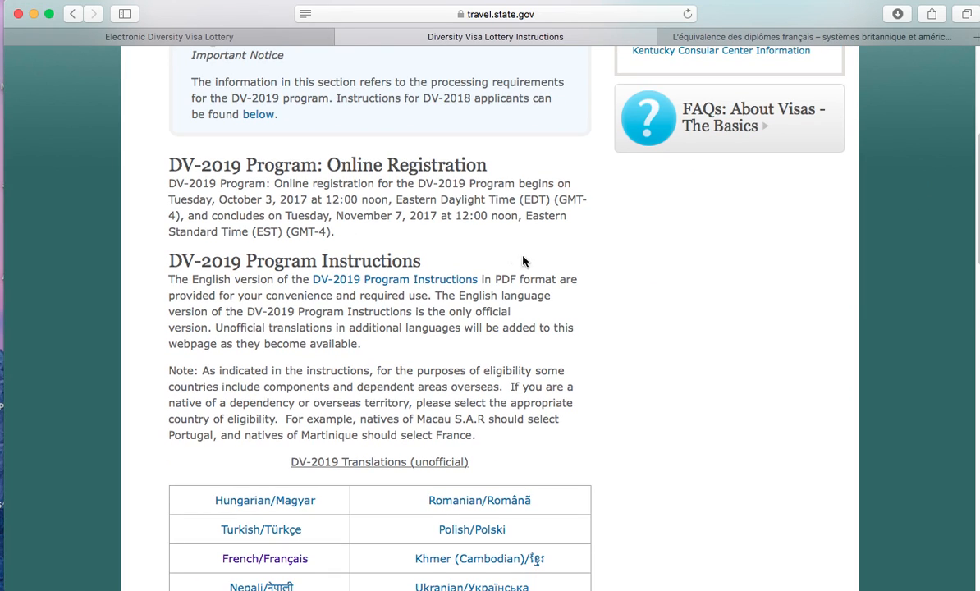
{"action": "scroll", "coordinate": [514, 259], "scroll_direction": "down", "scroll_amount": 2}
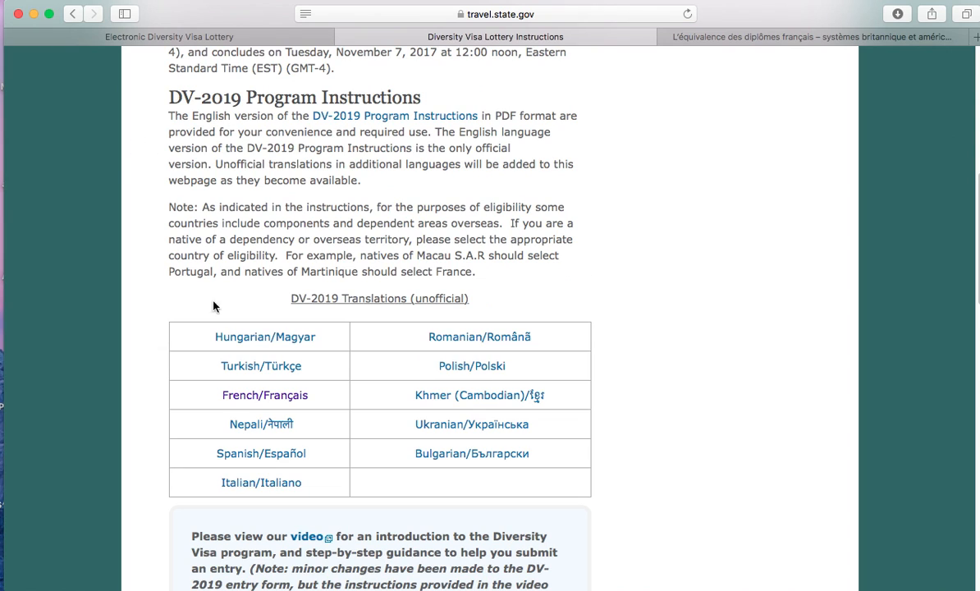
- Read the French/Français instructions PDF's required entry information, then return to the eDV tab
{"action": "left_click", "coordinate": [273, 401]}
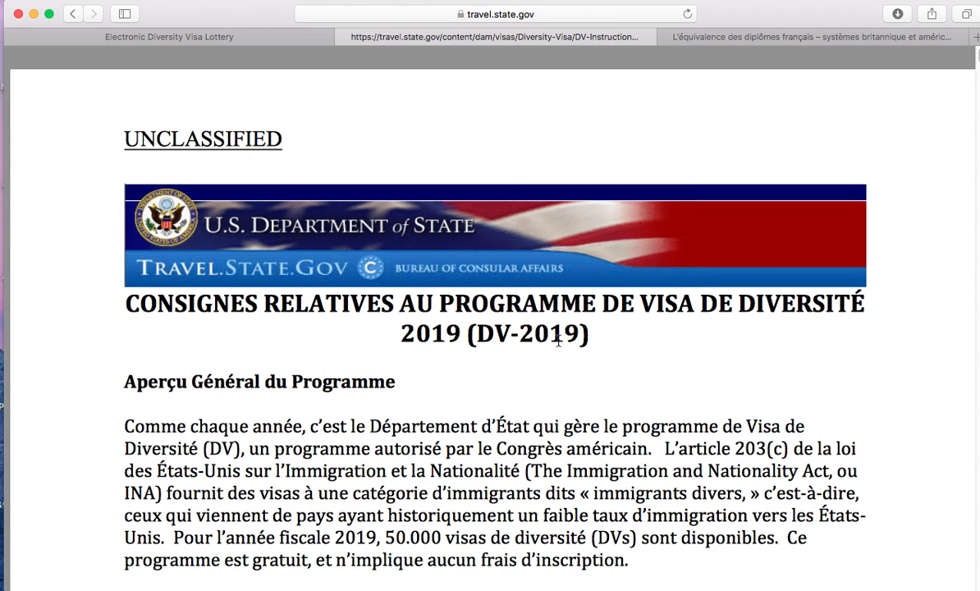
{"action": "scroll", "coordinate": [566, 342], "scroll_direction": "down", "scroll_amount": 1}
{"action": "scroll", "coordinate": [566, 342], "scroll_direction": "down", "scroll_amount": 5}
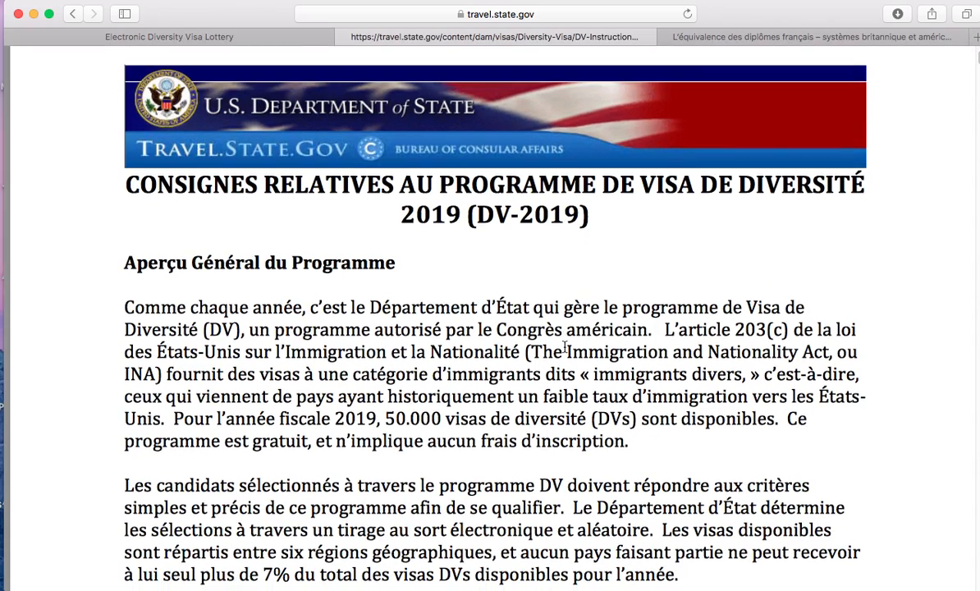
{"action": "scroll", "coordinate": [565, 346], "scroll_direction": "down", "scroll_amount": 20}
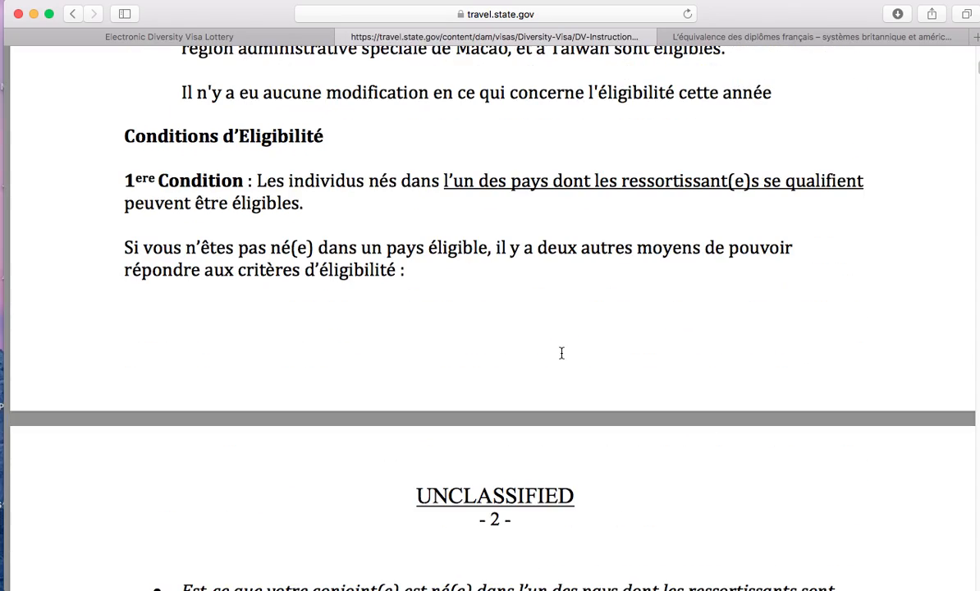
{"action": "scroll", "coordinate": [561, 354], "scroll_direction": "down", "scroll_amount": 2}
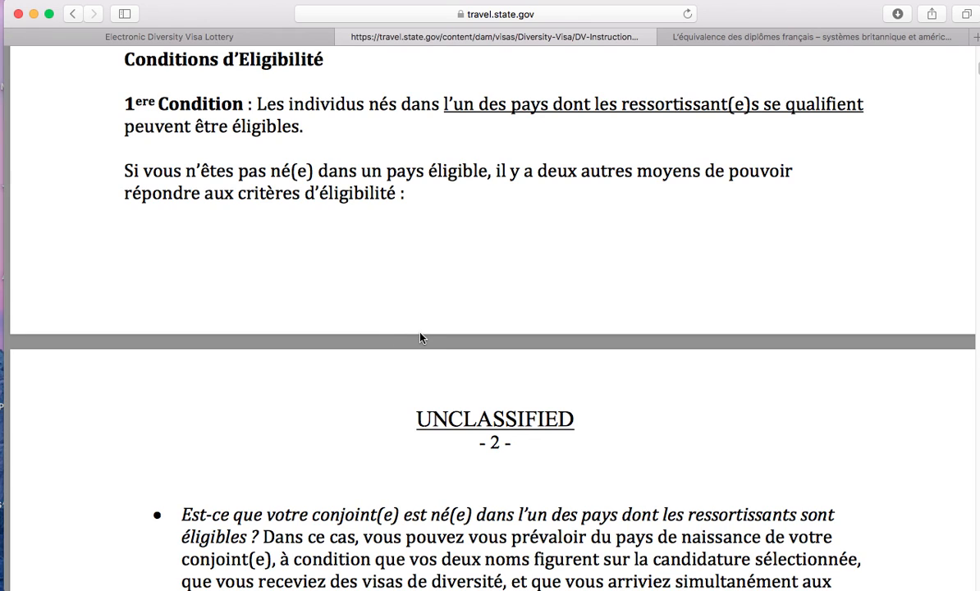
{"action": "scroll", "coordinate": [420, 337], "scroll_direction": "down", "scroll_amount": 10}
{"action": "scroll", "coordinate": [420, 336], "scroll_direction": "down", "scroll_amount": 2}
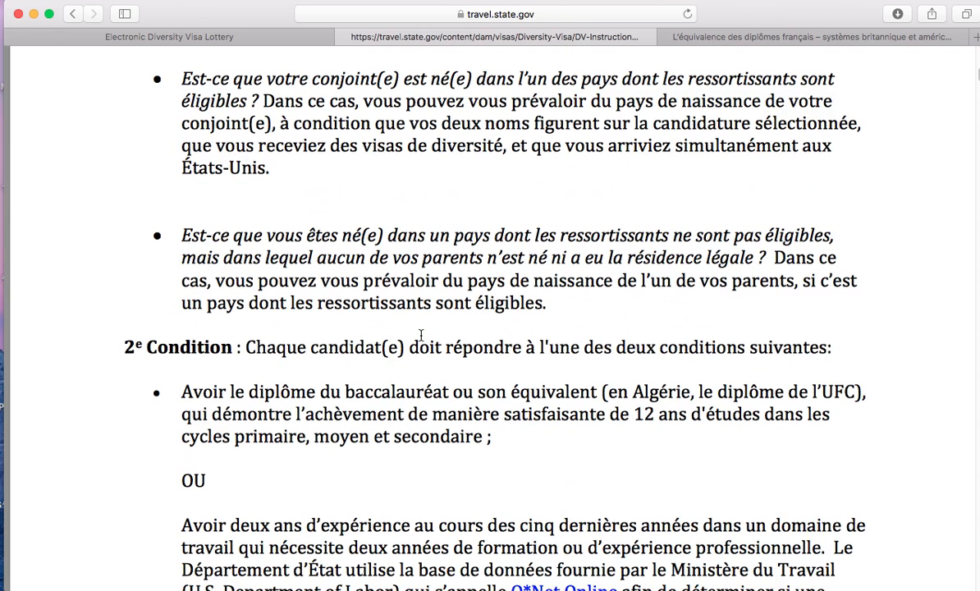
{"action": "scroll", "coordinate": [419, 282], "scroll_direction": "up", "scroll_amount": 2}
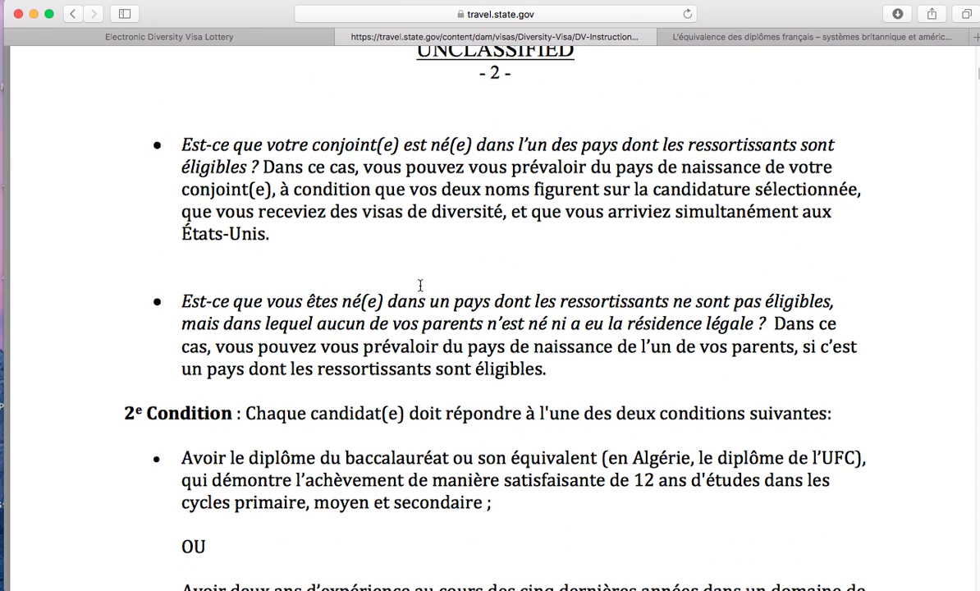
{"action": "scroll", "coordinate": [421, 285], "scroll_direction": "down", "scroll_amount": 20}
{"action": "scroll", "coordinate": [420, 286], "scroll_direction": "down", "scroll_amount": 20}
{"action": "scroll", "coordinate": [421, 290], "scroll_direction": "up", "scroll_amount": 6}
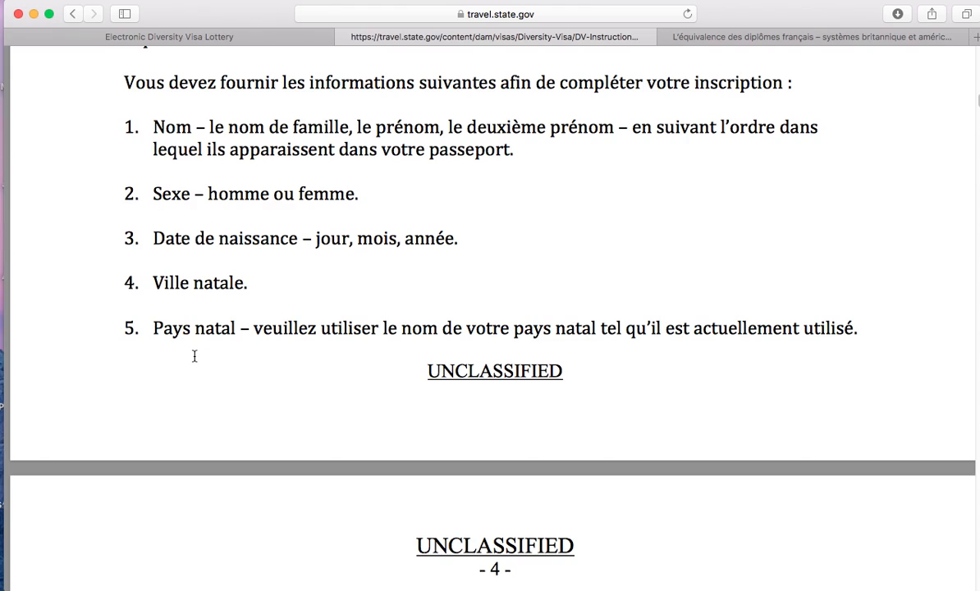
{"action": "scroll", "coordinate": [194, 355], "scroll_direction": "down", "scroll_amount": 10}
{"action": "scroll", "coordinate": [215, 217], "scroll_direction": "up", "scroll_amount": 15}
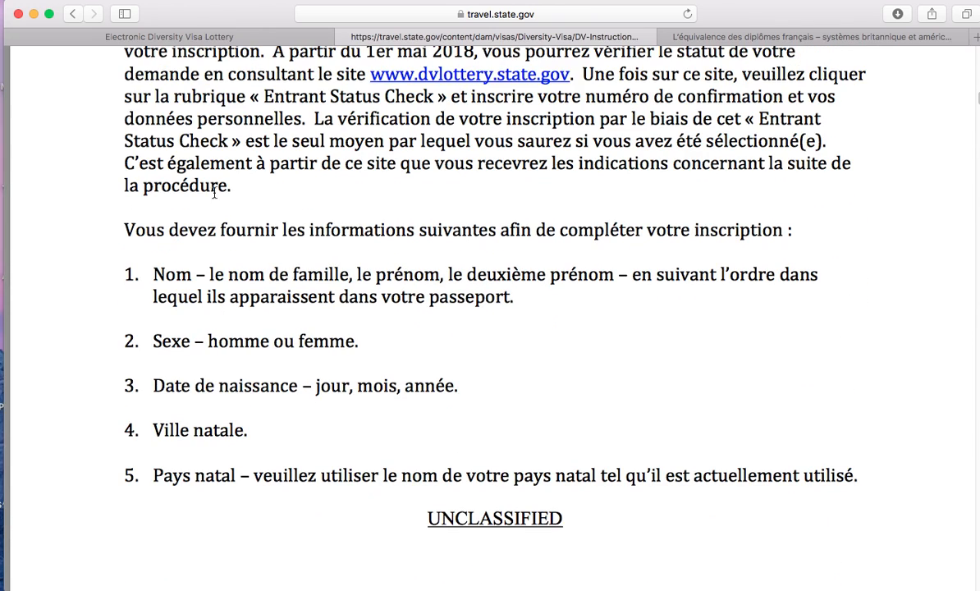
{"action": "left_click", "coordinate": [197, 35]}
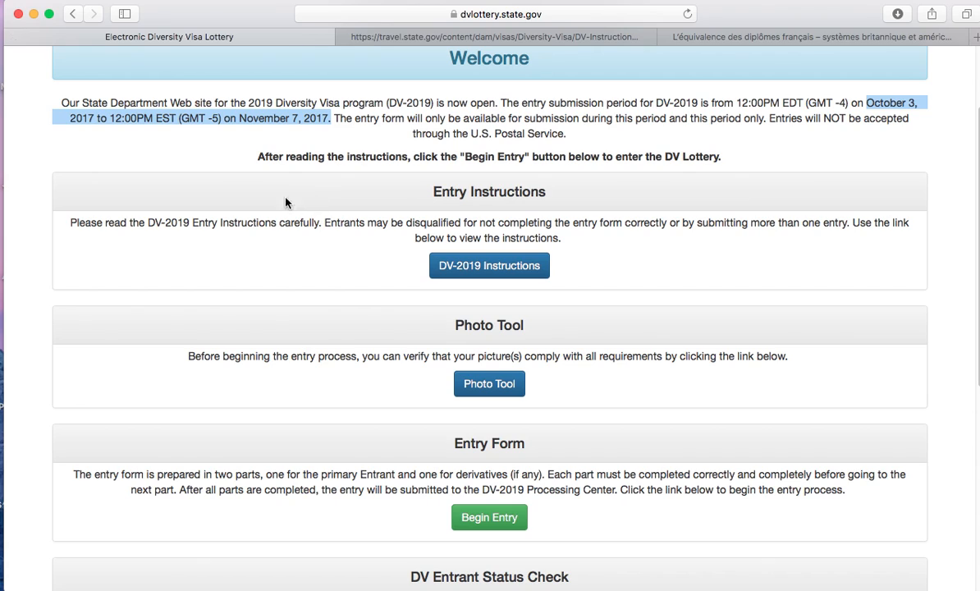
- Clear the date highlight and begin a new DV-2019 entry
{"action": "left_click", "coordinate": [221, 160]}
{"action": "scroll", "coordinate": [372, 325], "scroll_direction": "down", "scroll_amount": 2}
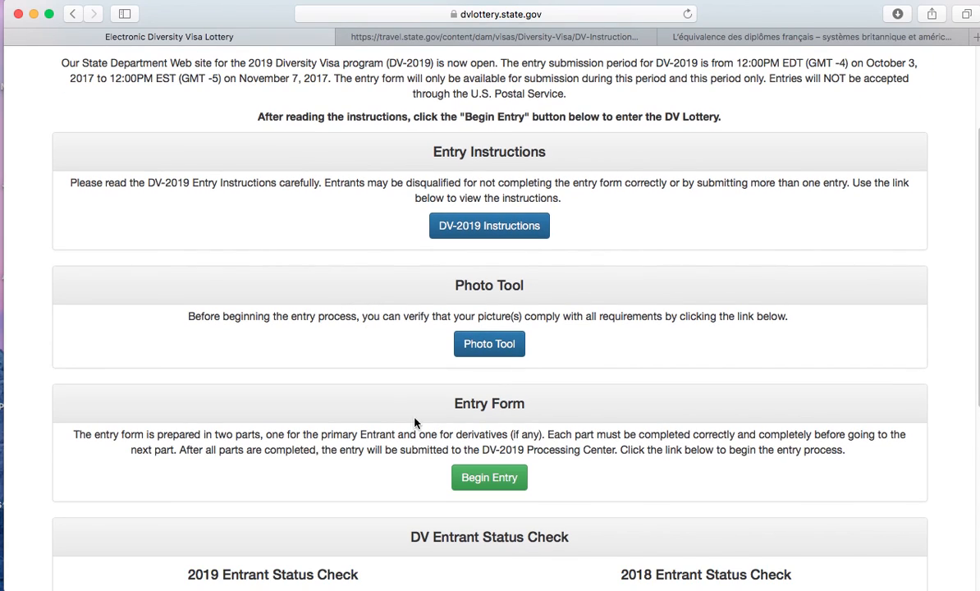
{"action": "left_click", "coordinate": [491, 483]}
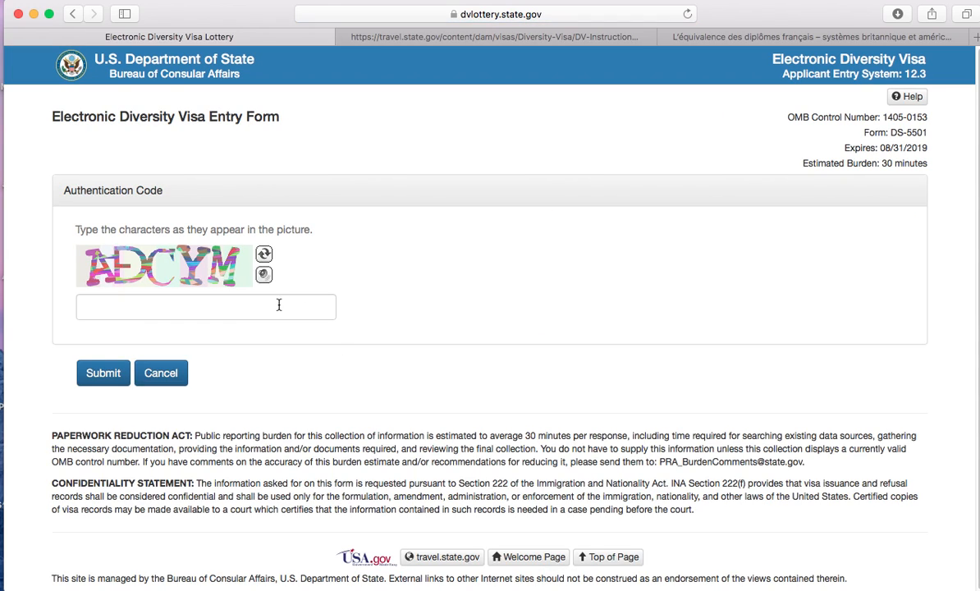
- Enter the displayed authentication code and submit it to reach Part One
{"action": "left_click", "coordinate": [276, 305]}
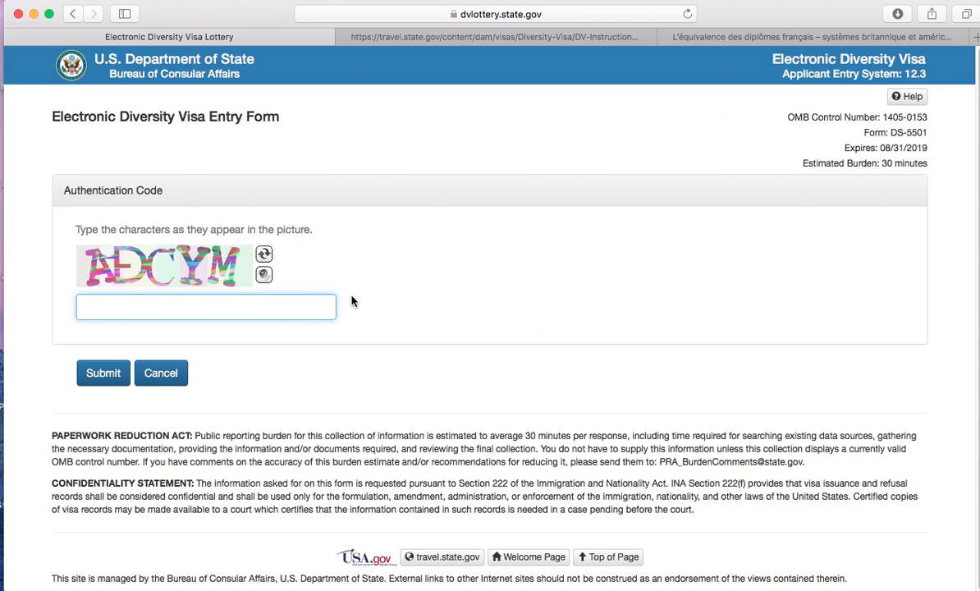
{"action": "type", "text": "ADCYM"}
{"action": "left_click", "coordinate": [95, 374]}
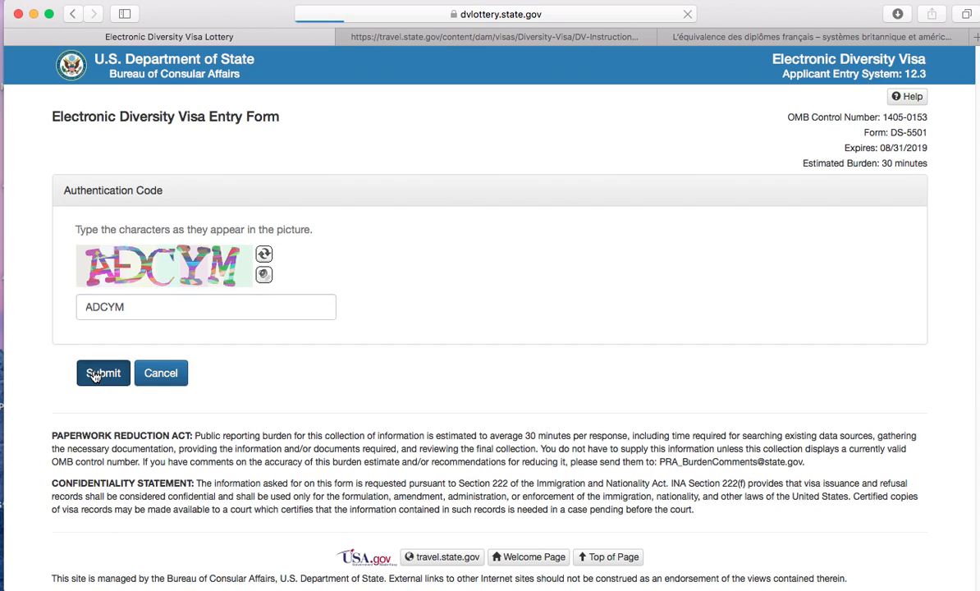
{"action": "left_click", "coordinate": [140, 291]}
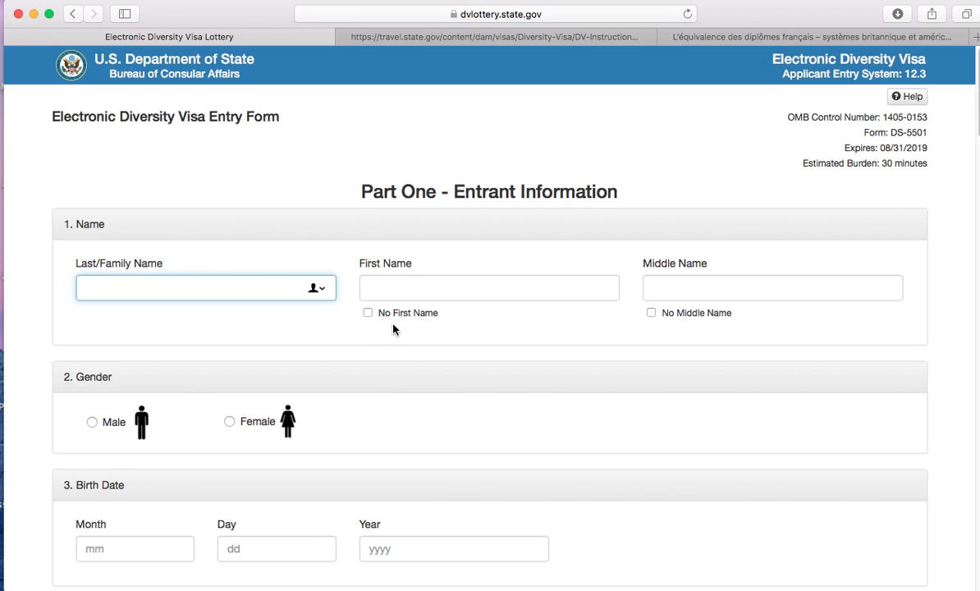
- Enter the entrant's last, first and middle names and select Male gender
{"action": "key", "text": "Tab"}
{"action": "key", "text": "Tab"}
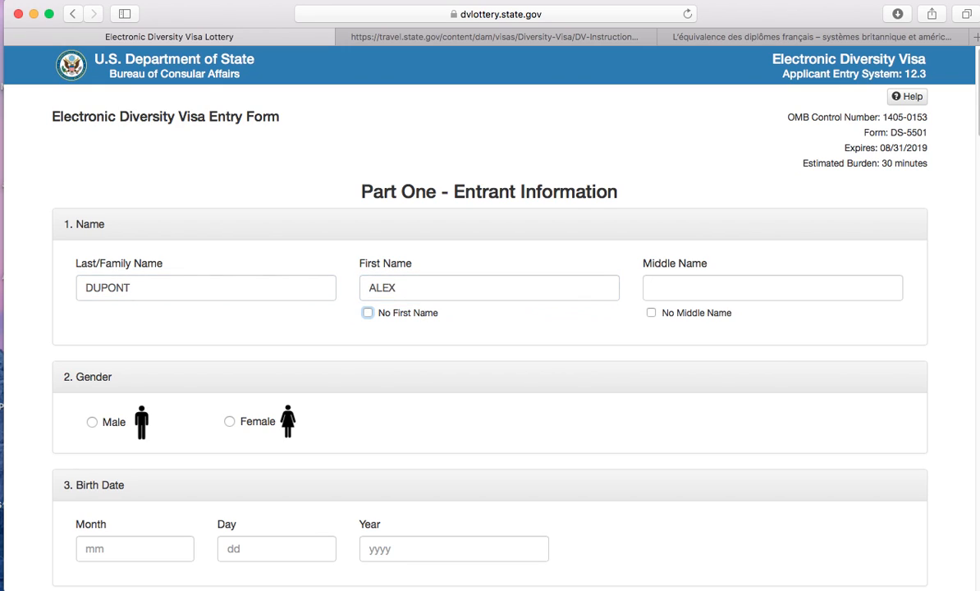
{"action": "key", "text": "Tab"}
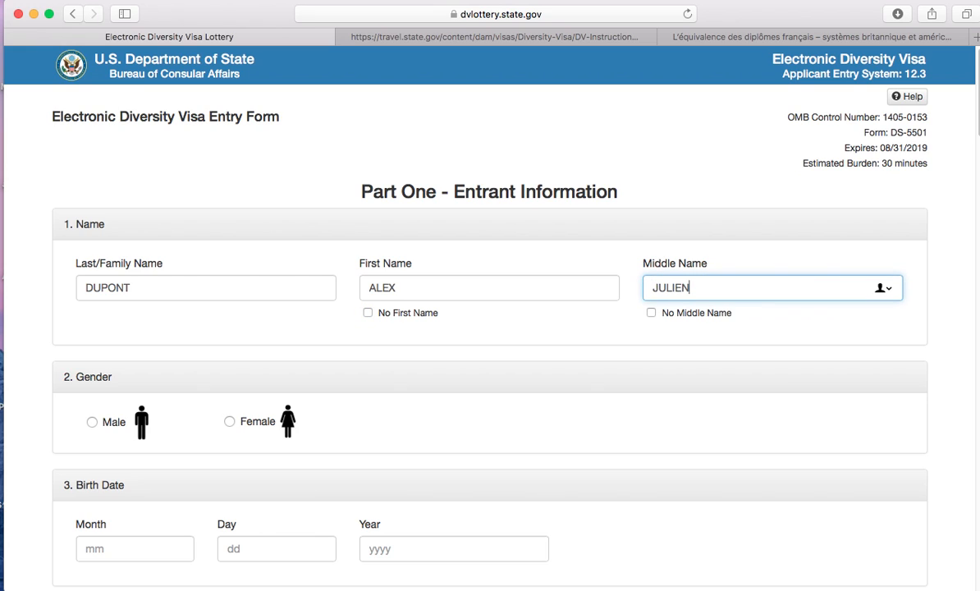
{"action": "left_click", "coordinate": [93, 424]}
{"action": "scroll", "coordinate": [50, 361], "scroll_direction": "down", "scroll_amount": 5}
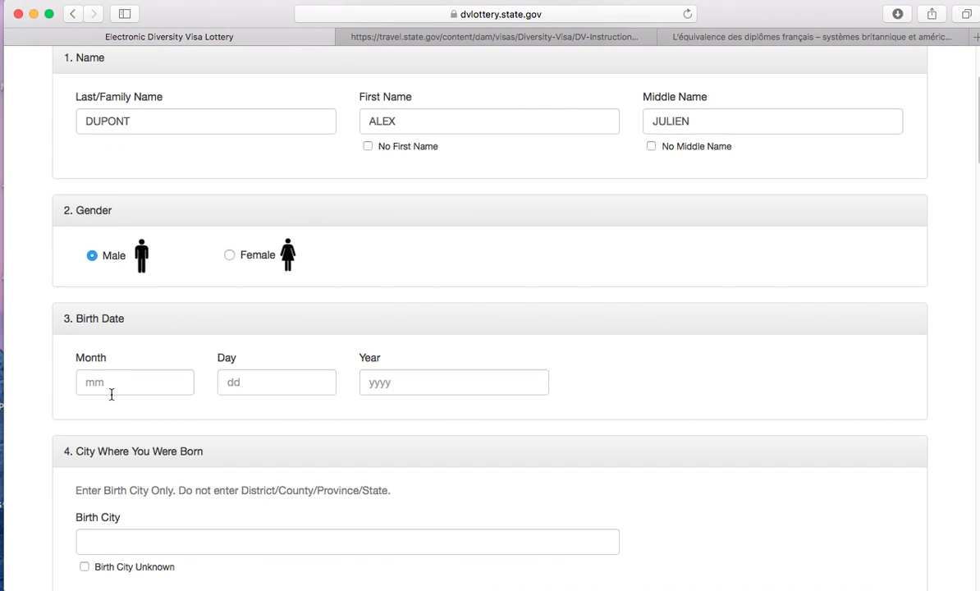
{"action": "left_click", "coordinate": [88, 379]}
{"action": "type", "text": "10"}
{"action": "left_click", "coordinate": [246, 382]}
{"action": "type", "text": "10"}
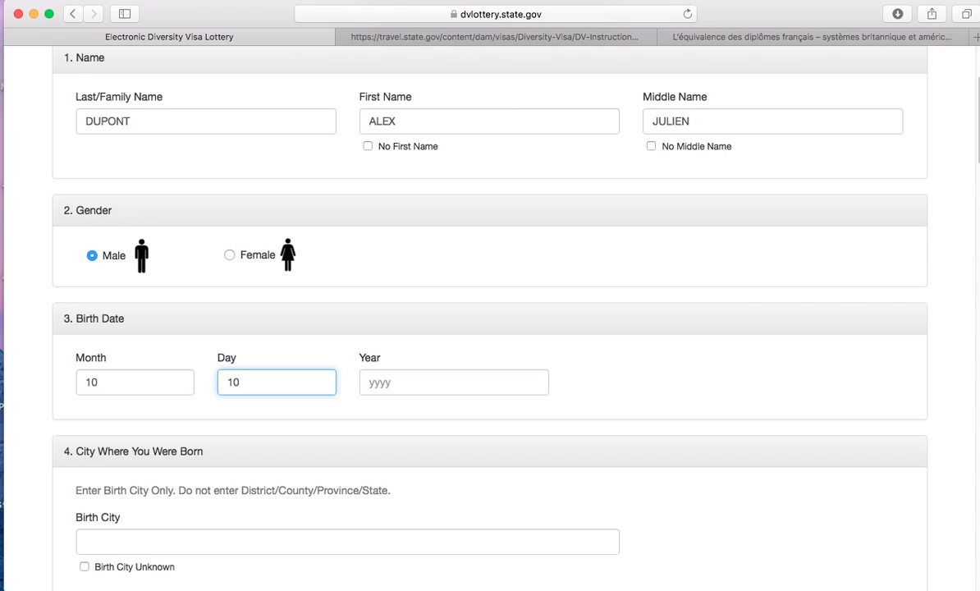
{"action": "left_click", "coordinate": [372, 383]}
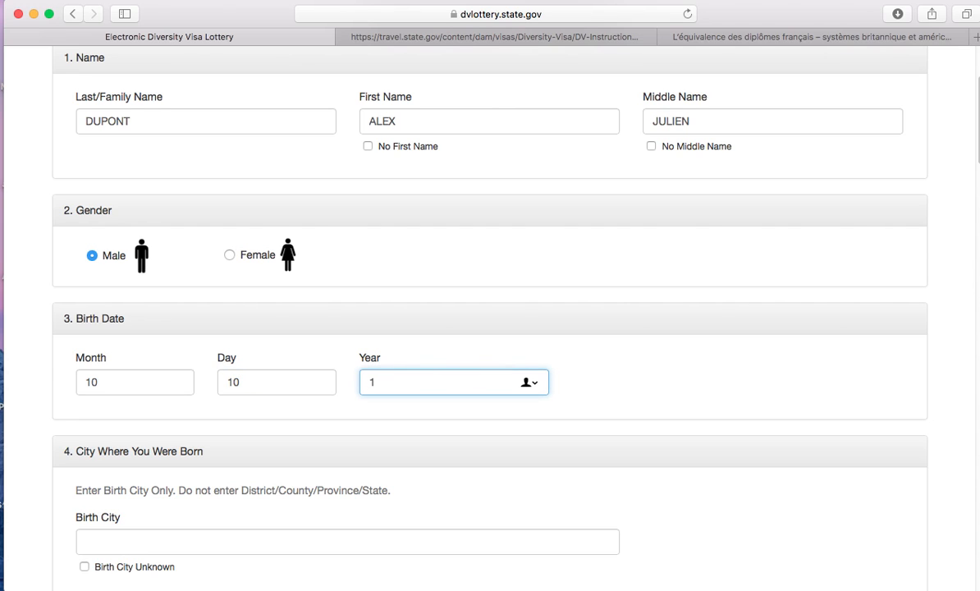
{"action": "type", "text": "88"}
{"action": "left_click", "coordinate": [34, 450]}
- Enter BORDEAUX as birth city and choose France as country of birth
{"action": "scroll", "coordinate": [68, 488], "scroll_direction": "down", "scroll_amount": 1}
{"action": "scroll", "coordinate": [68, 488], "scroll_direction": "down", "scroll_amount": 2}
{"action": "left_click", "coordinate": [100, 473]}
{"action": "type", "text": "BORDEAUX"}
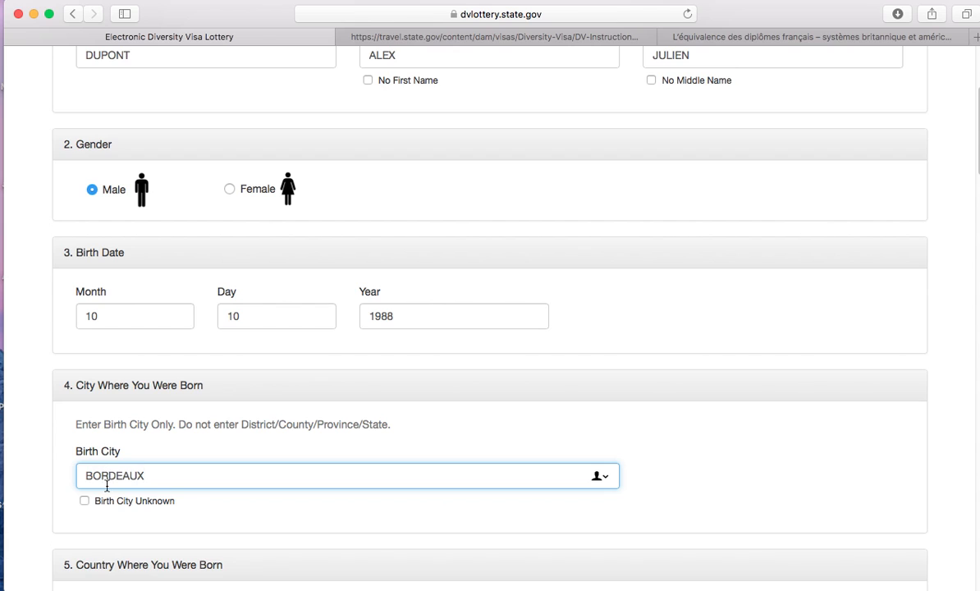
{"action": "scroll", "coordinate": [70, 453], "scroll_direction": "down", "scroll_amount": 6}
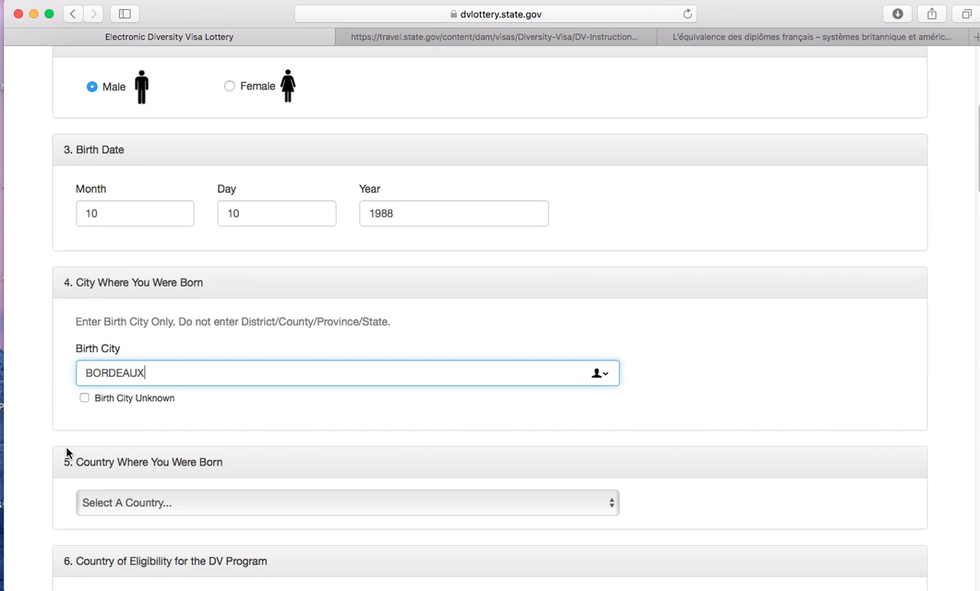
{"action": "left_click", "coordinate": [198, 379]}
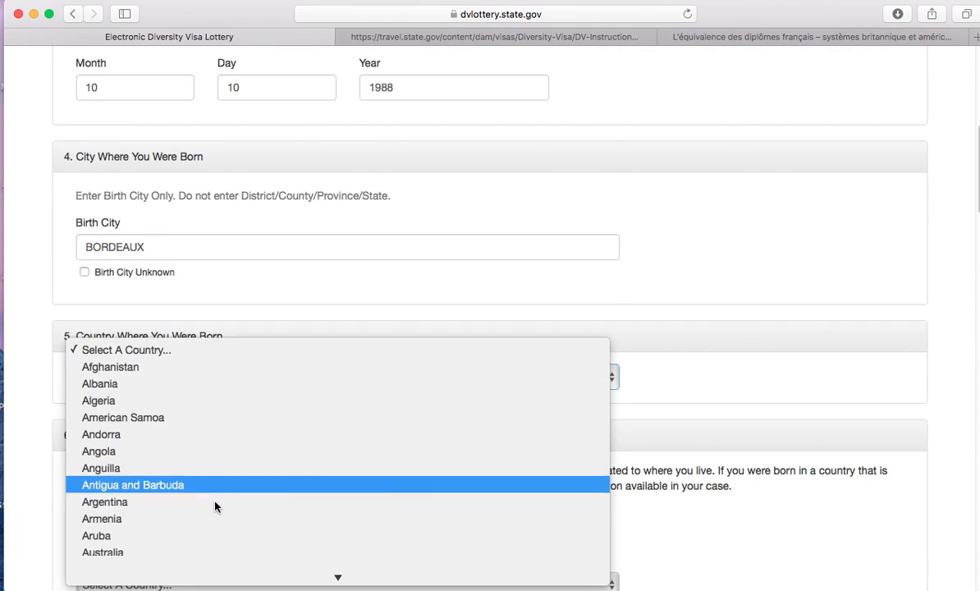
{"action": "scroll", "coordinate": [214, 507], "scroll_direction": "down", "scroll_amount": 5}
{"action": "scroll", "coordinate": [214, 508], "scroll_direction": "down", "scroll_amount": 10}
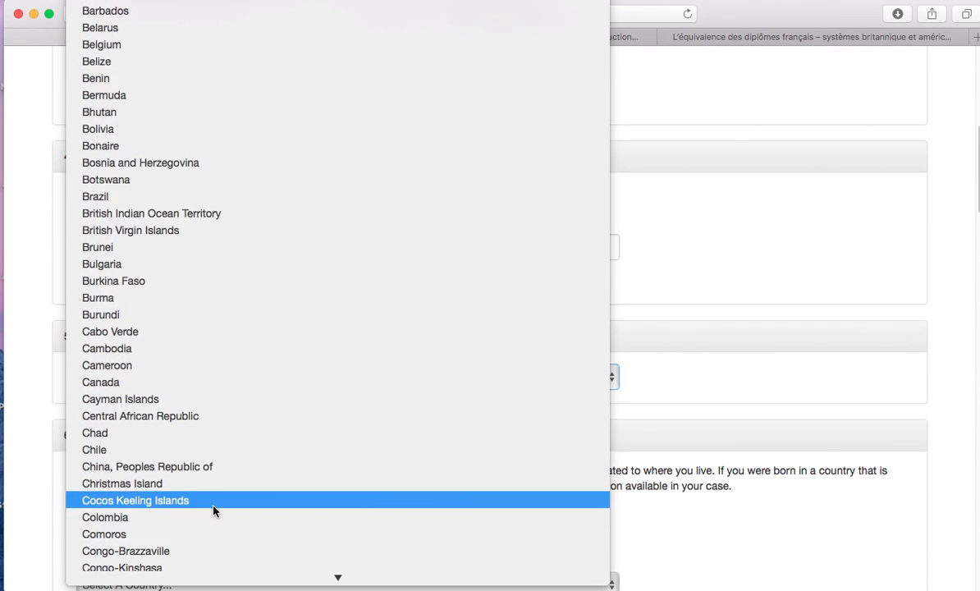
{"action": "scroll", "coordinate": [212, 513], "scroll_direction": "down", "scroll_amount": 5}
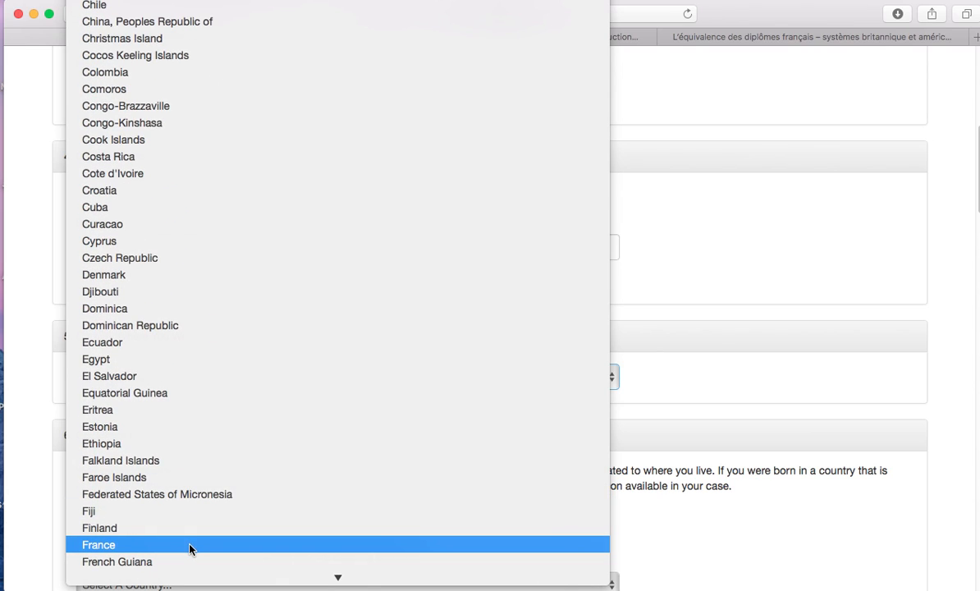
{"action": "left_click", "coordinate": [194, 545]}
{"action": "scroll", "coordinate": [41, 376], "scroll_direction": "down", "scroll_amount": 5}
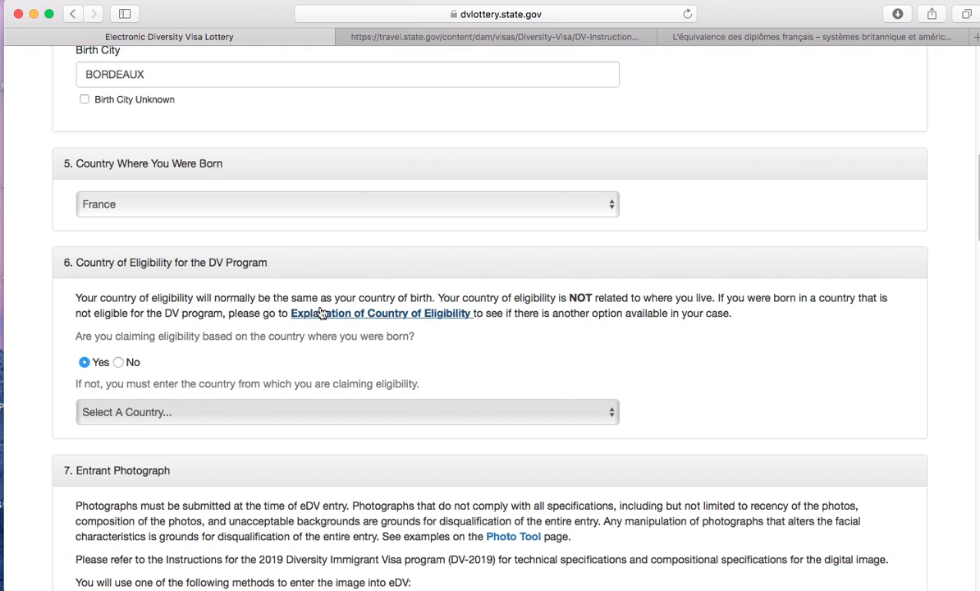
{"action": "left_click", "coordinate": [461, 38]}
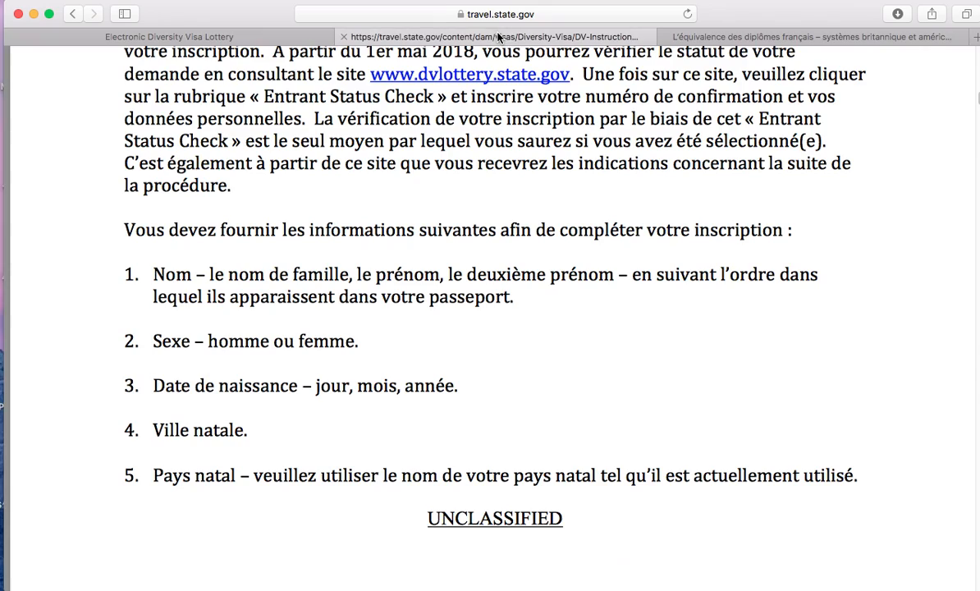
{"action": "scroll", "coordinate": [555, 313], "scroll_direction": "down", "scroll_amount": 15}
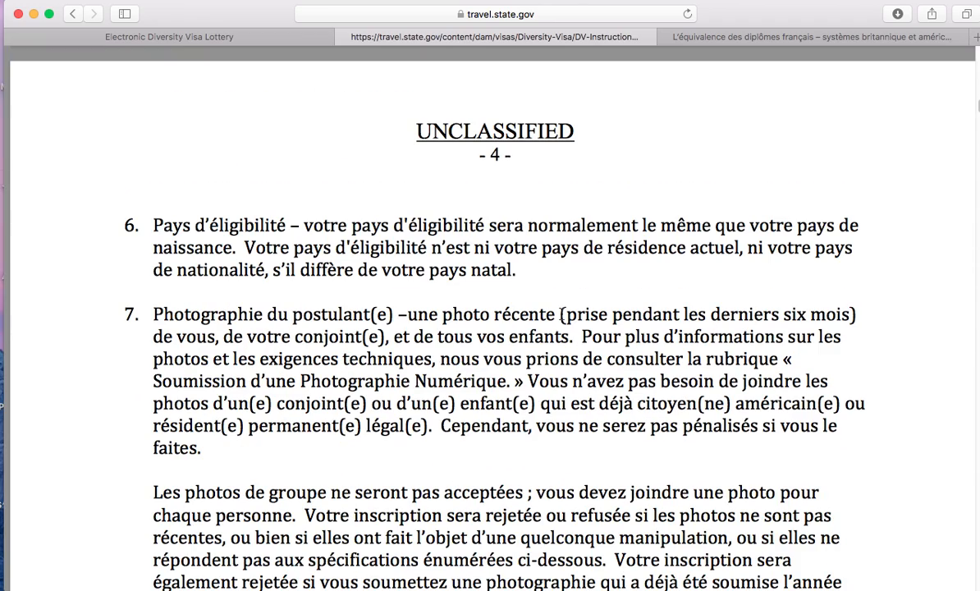
{"action": "scroll", "coordinate": [562, 314], "scroll_direction": "up", "scroll_amount": 15}
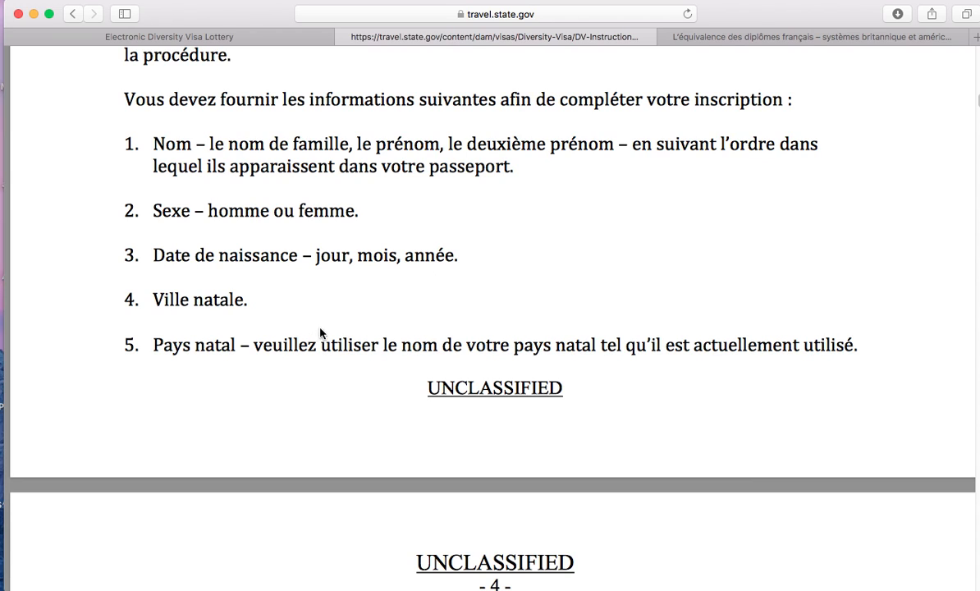
{"action": "scroll", "coordinate": [505, 375], "scroll_direction": "down", "scroll_amount": 1}
{"action": "scroll", "coordinate": [506, 375], "scroll_direction": "down", "scroll_amount": 6}
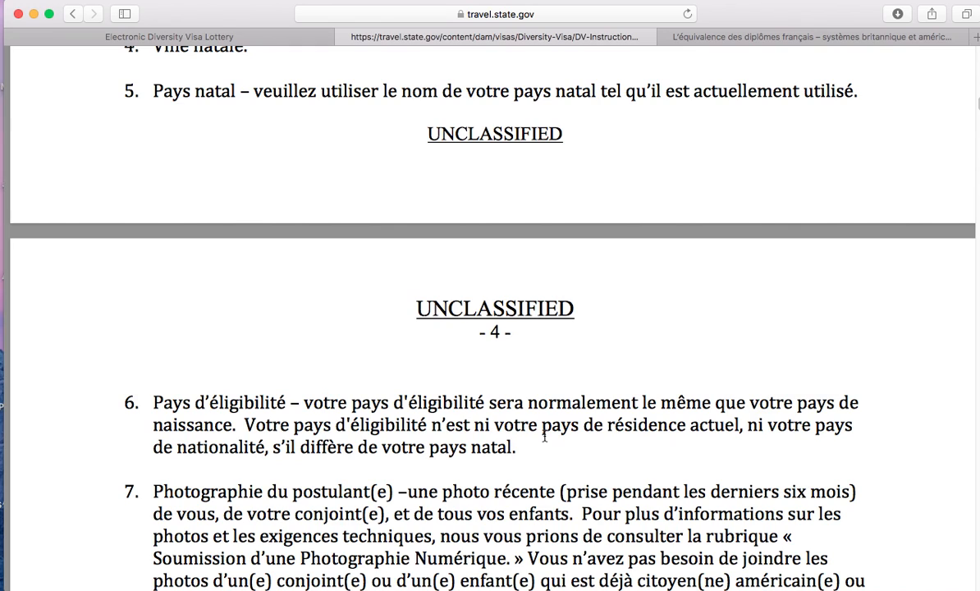
{"action": "left_click", "coordinate": [278, 37]}
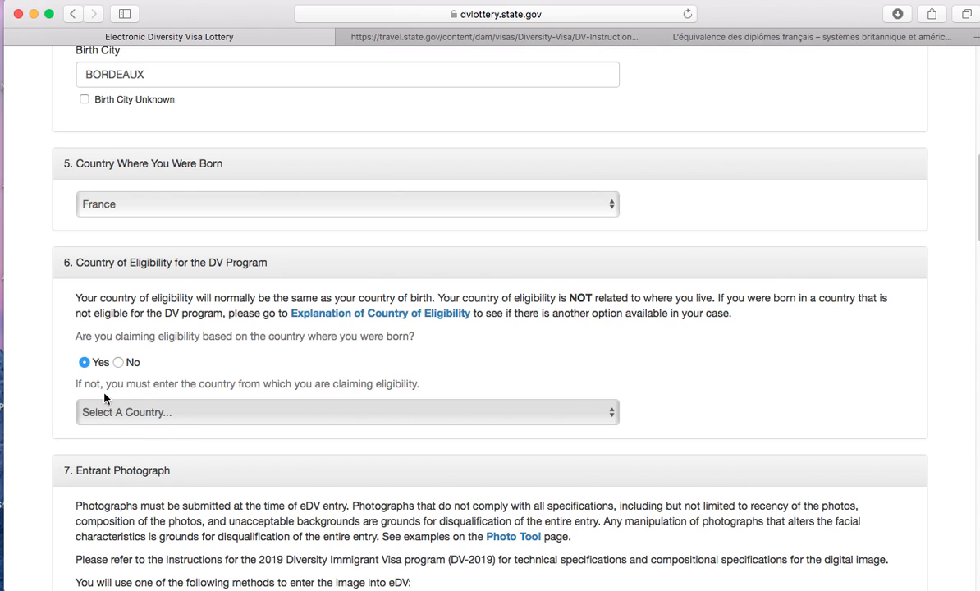
- Upload test green.jpg from Documents as the entrant photograph
{"action": "scroll", "coordinate": [602, 453], "scroll_direction": "down", "scroll_amount": 5}
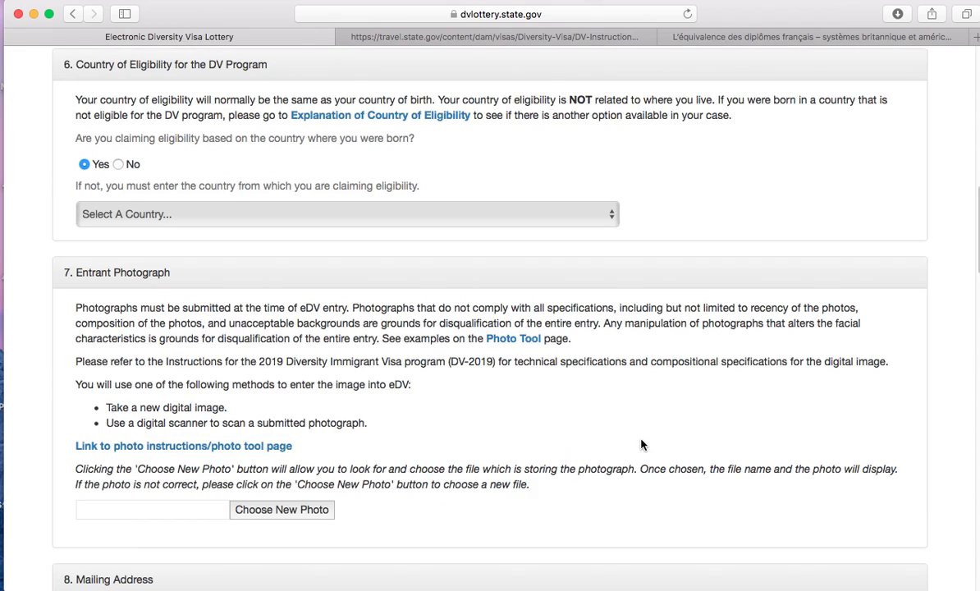
{"action": "scroll", "coordinate": [354, 279], "scroll_direction": "down", "scroll_amount": 1}
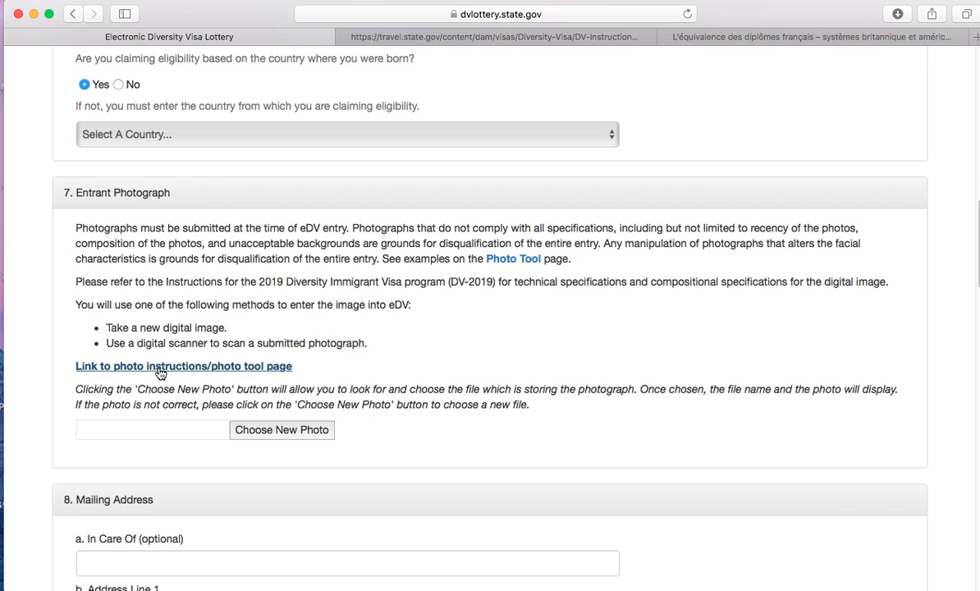
{"action": "left_click", "coordinate": [259, 436]}
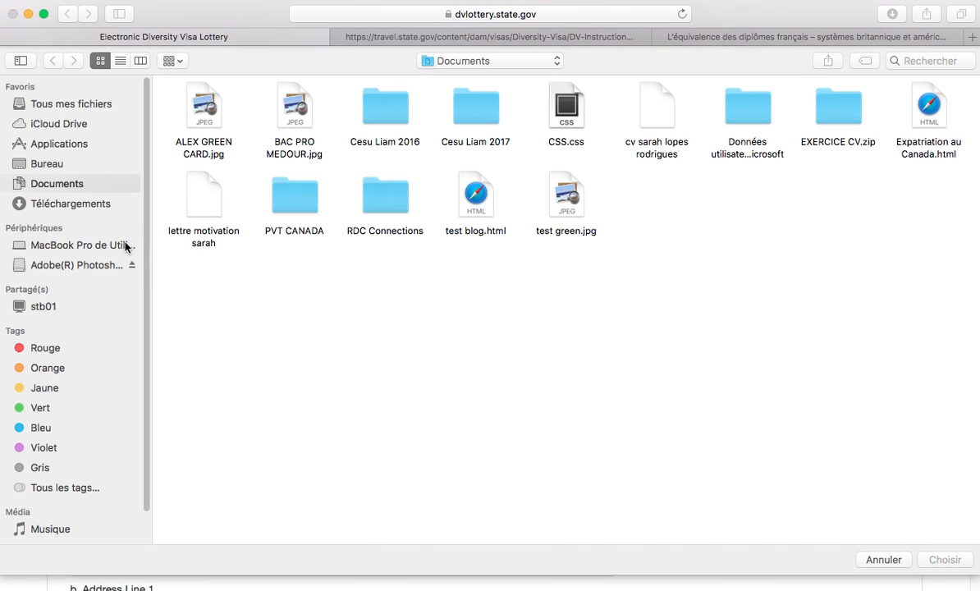
{"action": "left_click", "coordinate": [567, 197]}
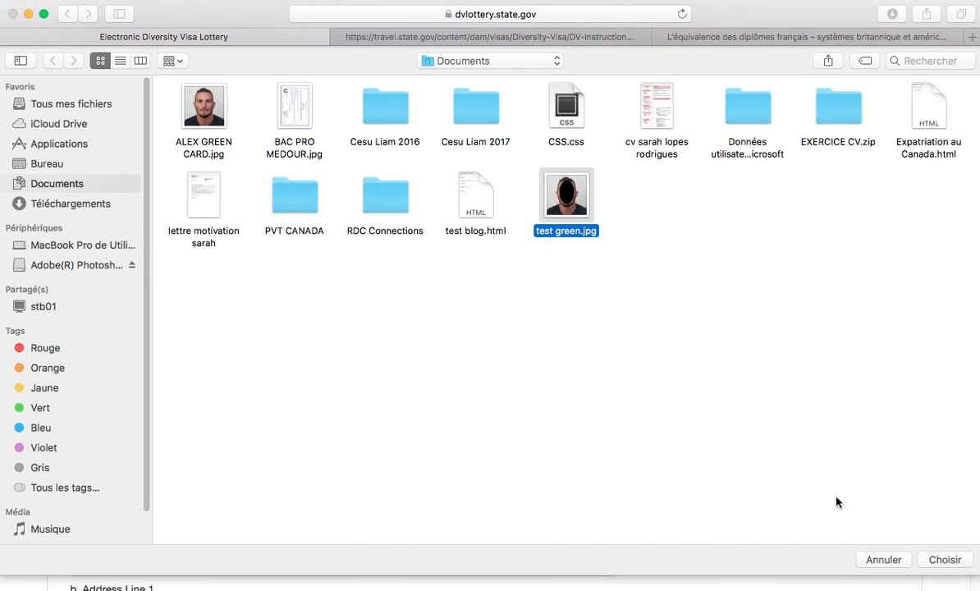
{"action": "left_click", "coordinate": [945, 560]}
{"action": "scroll", "coordinate": [575, 460], "scroll_direction": "down", "scroll_amount": 5}
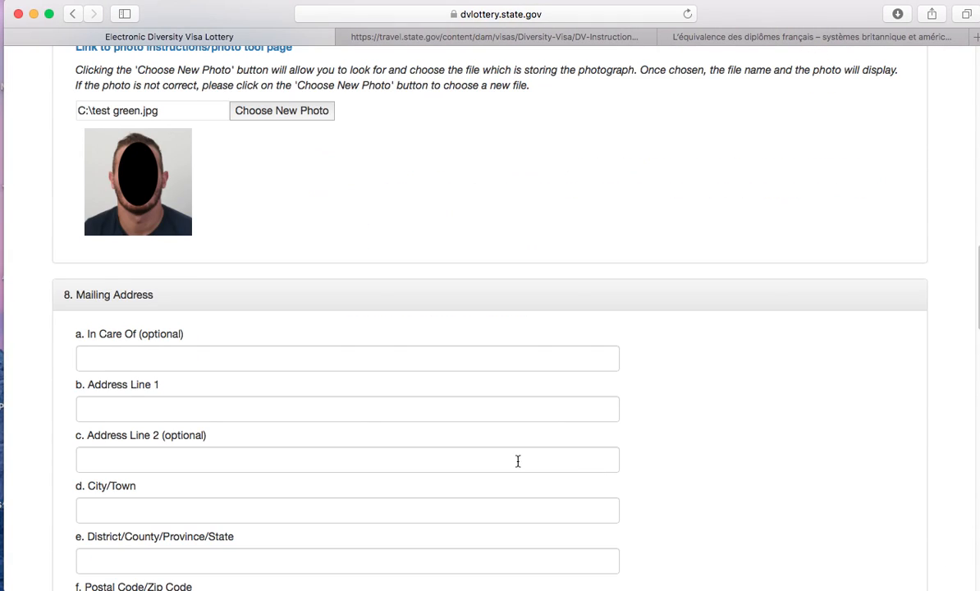
{"action": "scroll", "coordinate": [524, 462], "scroll_direction": "down", "scroll_amount": 1}
- Fill in the mailing address's In Care Of name, first address line and city
{"action": "left_click", "coordinate": [298, 346]}
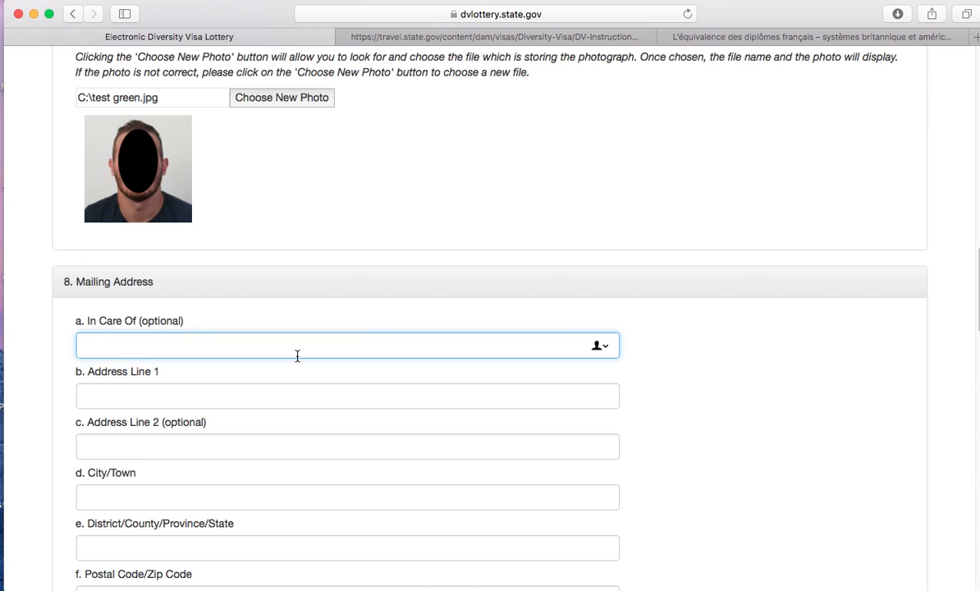
{"action": "left_click", "coordinate": [245, 398]}
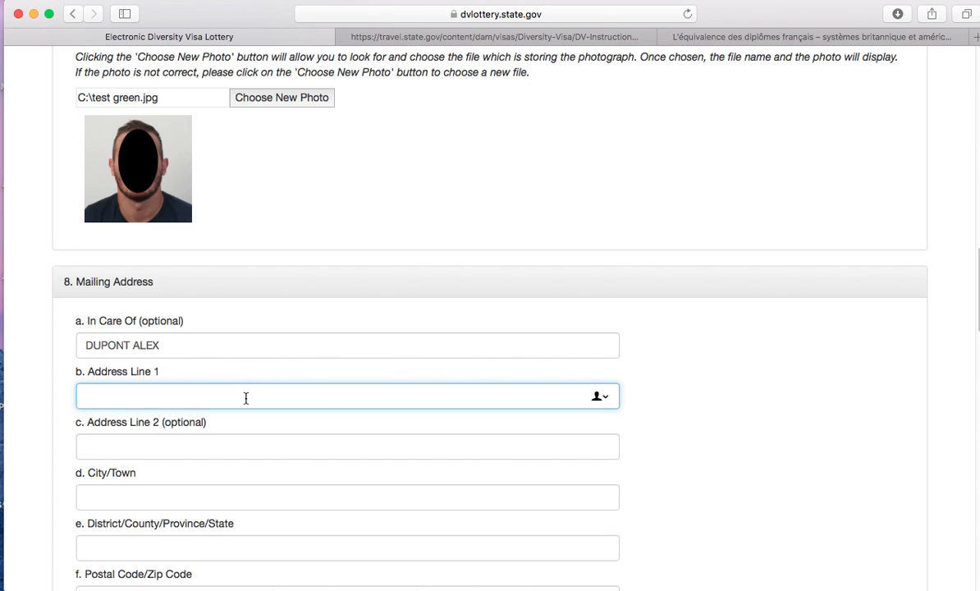
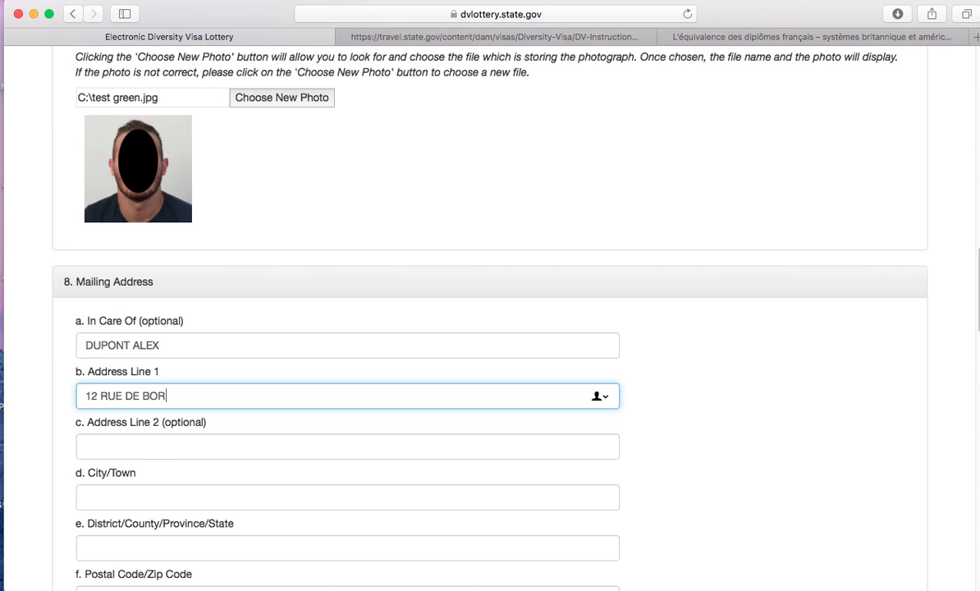
{"action": "left_click", "coordinate": [146, 496]}
{"action": "type", "text": "BORDEAUX"}
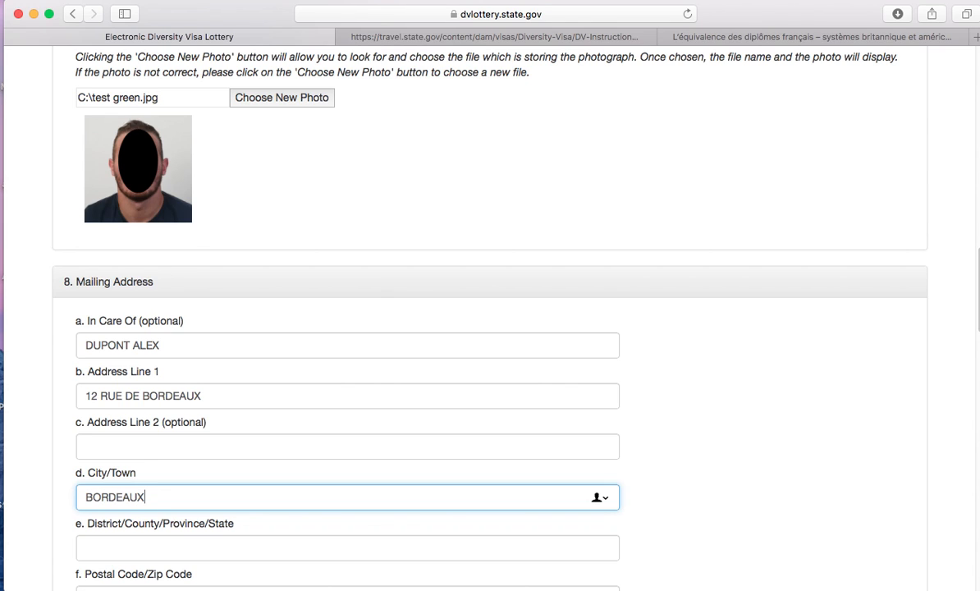
{"action": "scroll", "coordinate": [36, 473], "scroll_direction": "down", "scroll_amount": 1}
{"action": "scroll", "coordinate": [37, 474], "scroll_direction": "down", "scroll_amount": 3}
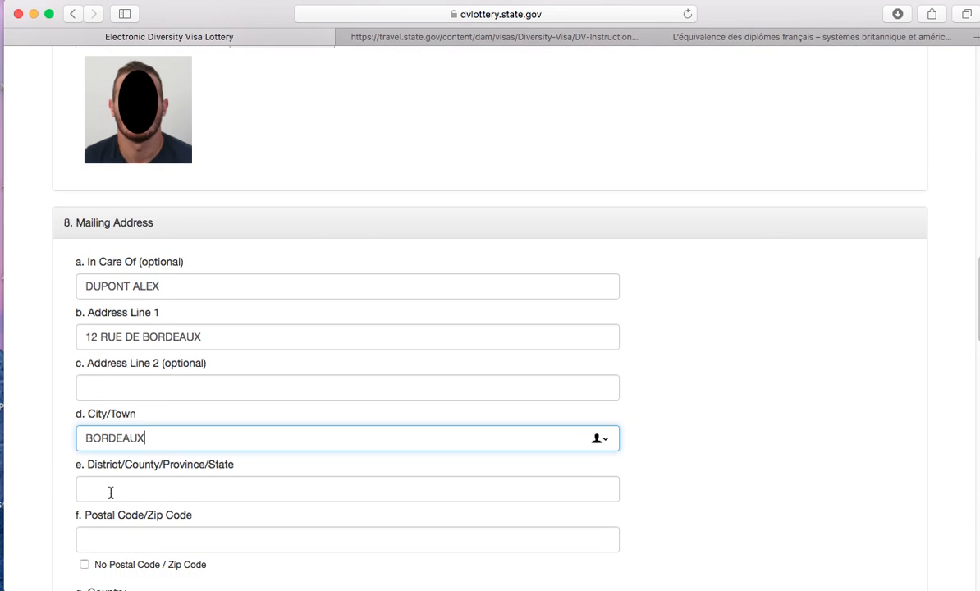
- Fill in the mailing address's district, state/province and postal code
{"action": "left_click", "coordinate": [176, 478]}
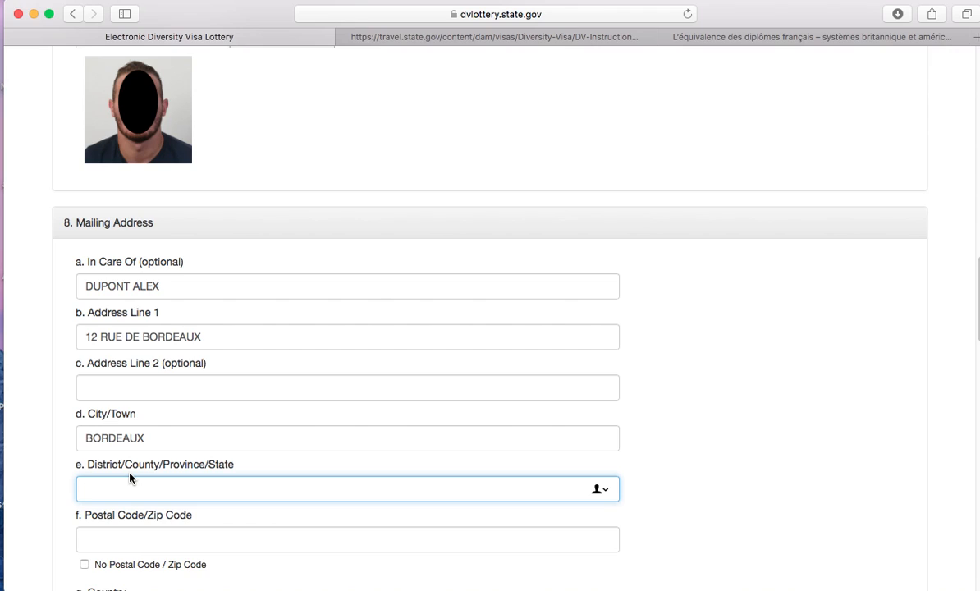
{"action": "type", "text": "GIRONDE"}
{"action": "scroll", "coordinate": [48, 462], "scroll_direction": "down", "scroll_amount": 2}
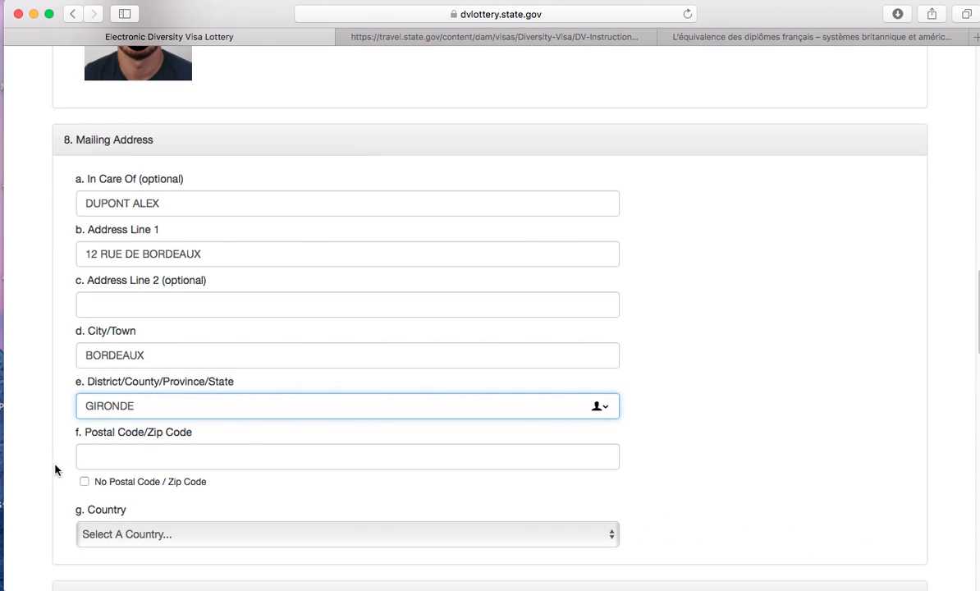
{"action": "scroll", "coordinate": [45, 464], "scroll_direction": "down", "scroll_amount": 1}
{"action": "left_click_drag", "start_coordinate": [164, 401], "coordinate": [50, 399]}
{"action": "type", "text": "AQUITAINE"}
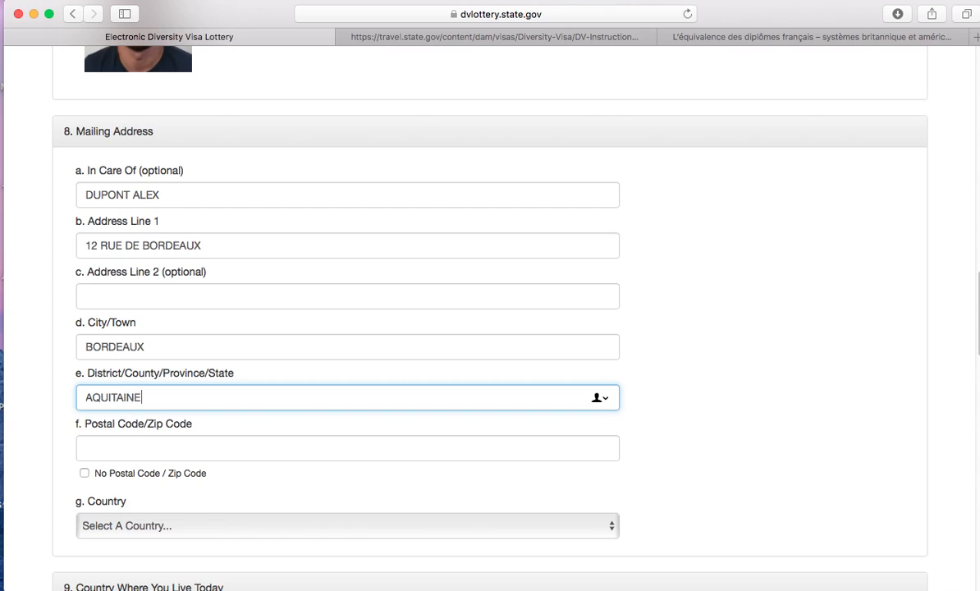
{"action": "left_click_drag", "start_coordinate": [154, 399], "coordinate": [71, 395]}
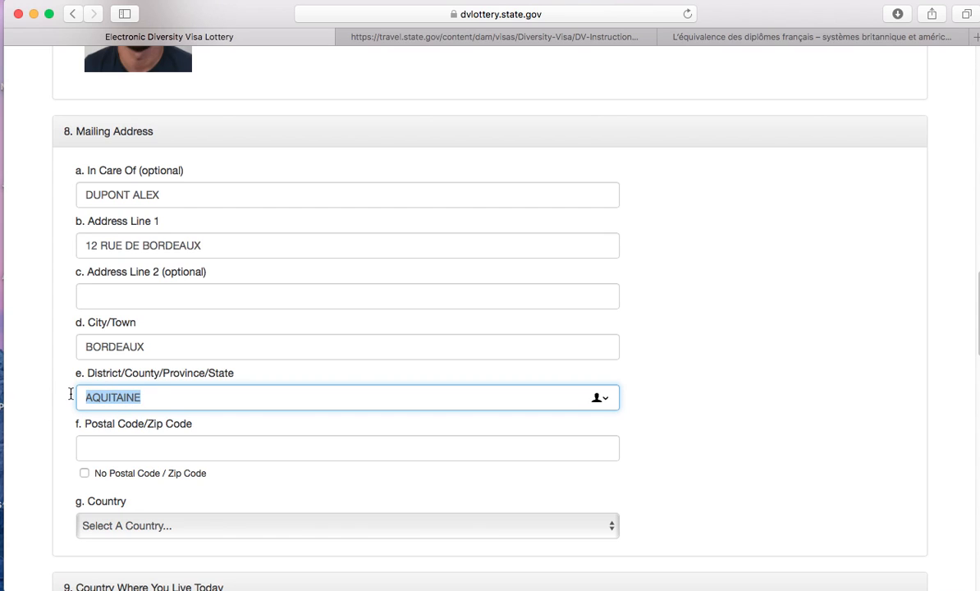
{"action": "type", "text": "GIRONDE"}
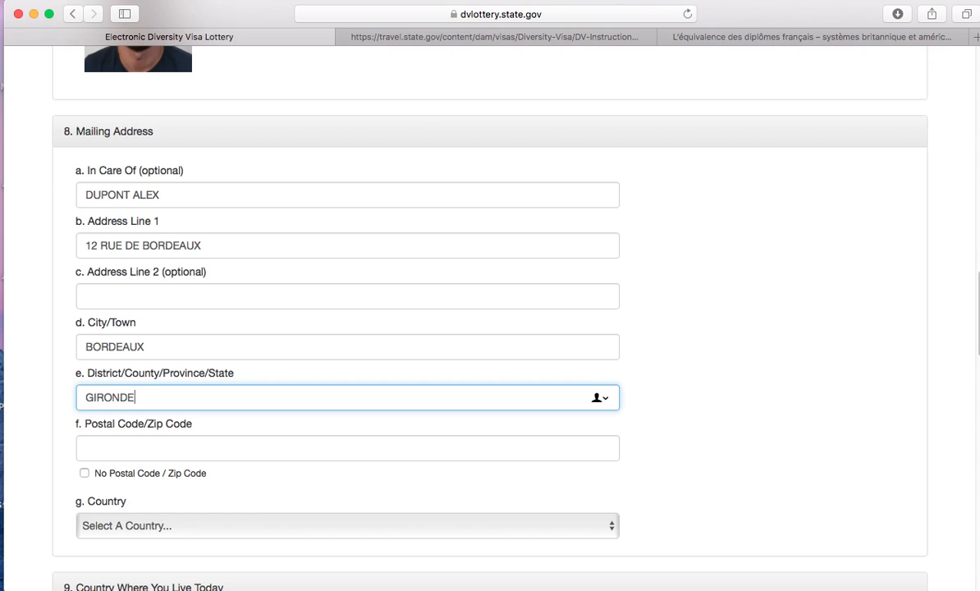
{"action": "scroll", "coordinate": [34, 412], "scroll_direction": "down", "scroll_amount": 1}
{"action": "left_click", "coordinate": [111, 431]}
{"action": "type", "text": "33000"}
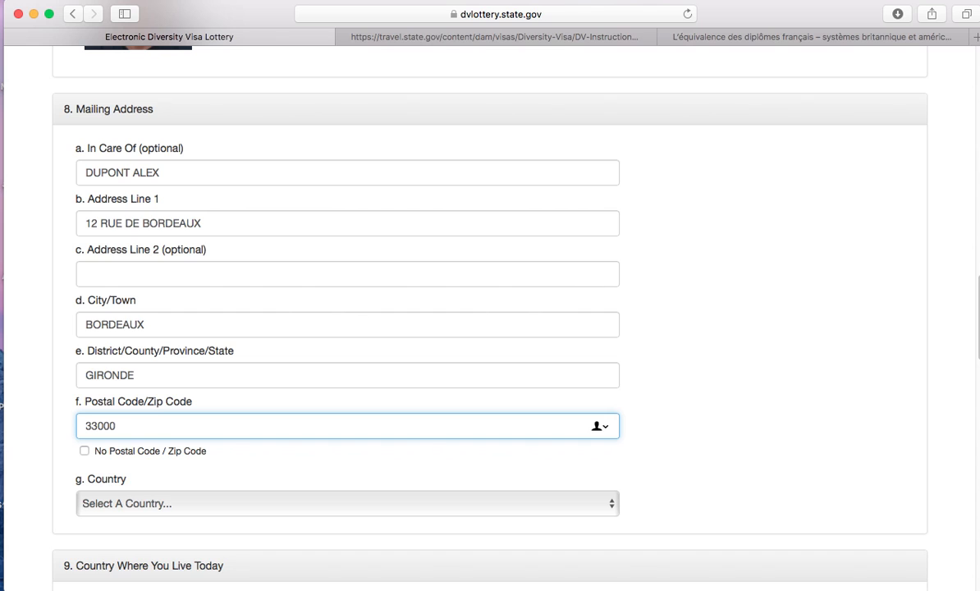
{"action": "scroll", "coordinate": [48, 455], "scroll_direction": "down", "scroll_amount": 3}
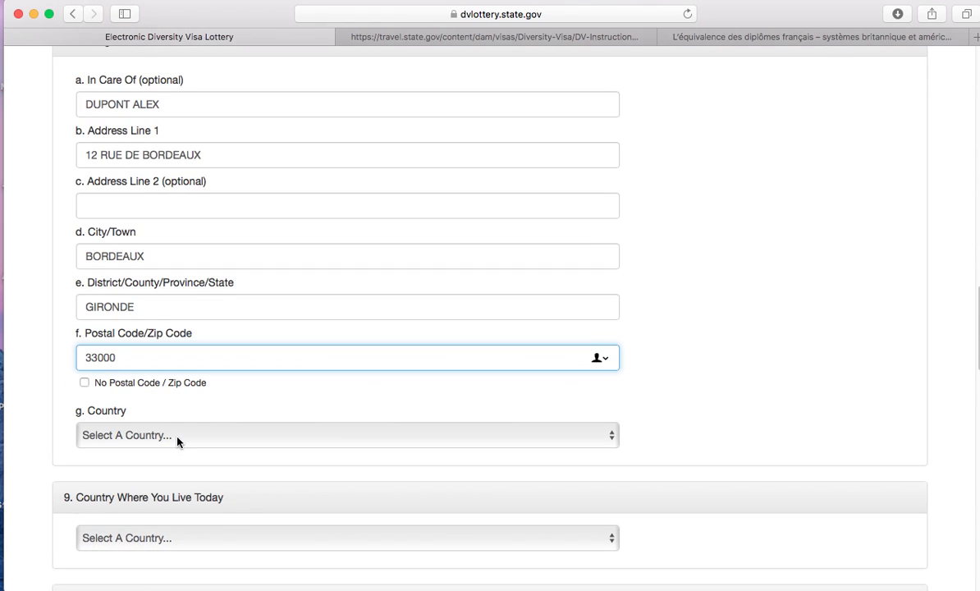
- Choose France as both the mailing address country and the country of current residence
{"action": "left_click", "coordinate": [181, 437]}
{"action": "scroll", "coordinate": [187, 496], "scroll_direction": "down", "scroll_amount": 5}
{"action": "scroll", "coordinate": [187, 495], "scroll_direction": "down", "scroll_amount": 10}
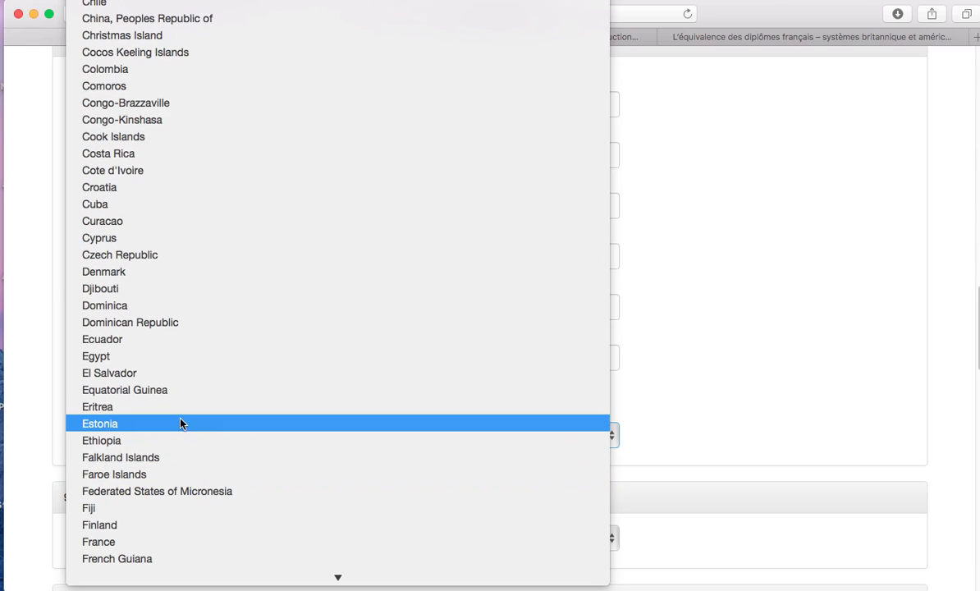
{"action": "left_click", "coordinate": [157, 544]}
{"action": "left_click", "coordinate": [49, 460]}
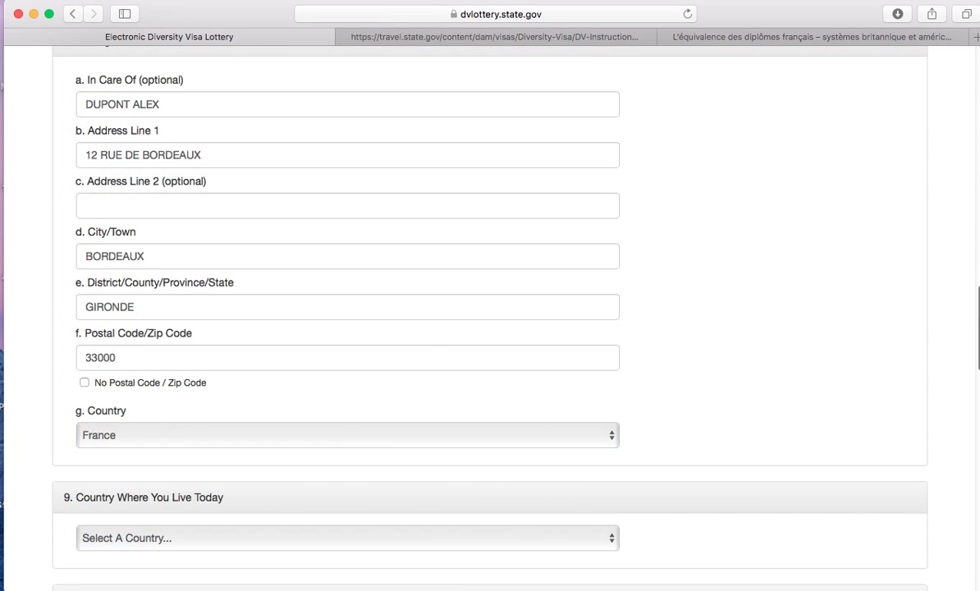
{"action": "scroll", "coordinate": [969, 386], "scroll_direction": "down", "scroll_amount": 5}
{"action": "scroll", "coordinate": [967, 372], "scroll_direction": "up", "scroll_amount": 2}
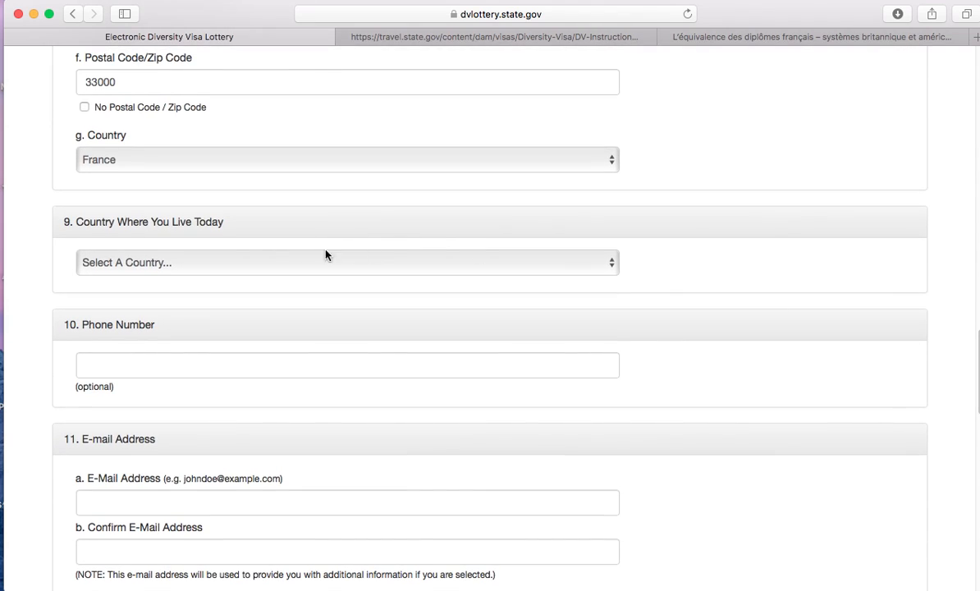
{"action": "left_click", "coordinate": [234, 264]}
{"action": "scroll", "coordinate": [169, 476], "scroll_direction": "down", "scroll_amount": 5}
{"action": "scroll", "coordinate": [171, 480], "scroll_direction": "down", "scroll_amount": 10}
{"action": "scroll", "coordinate": [175, 490], "scroll_direction": "down", "scroll_amount": 4}
{"action": "left_click", "coordinate": [175, 471]}
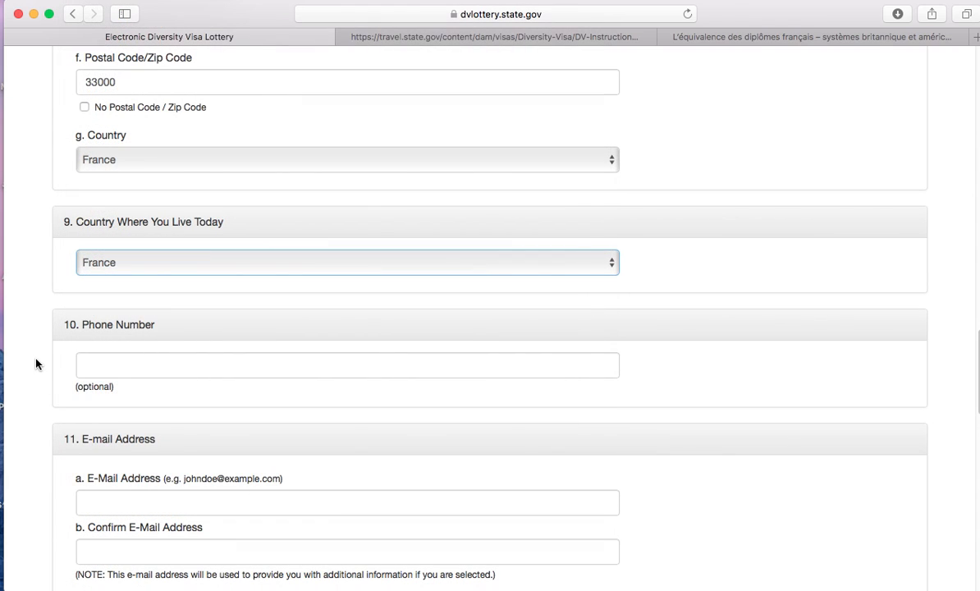
- Enter the entrant's e-mail address in both the E-Mail and Confirm E-Mail fields
{"action": "left_click", "coordinate": [165, 367]}
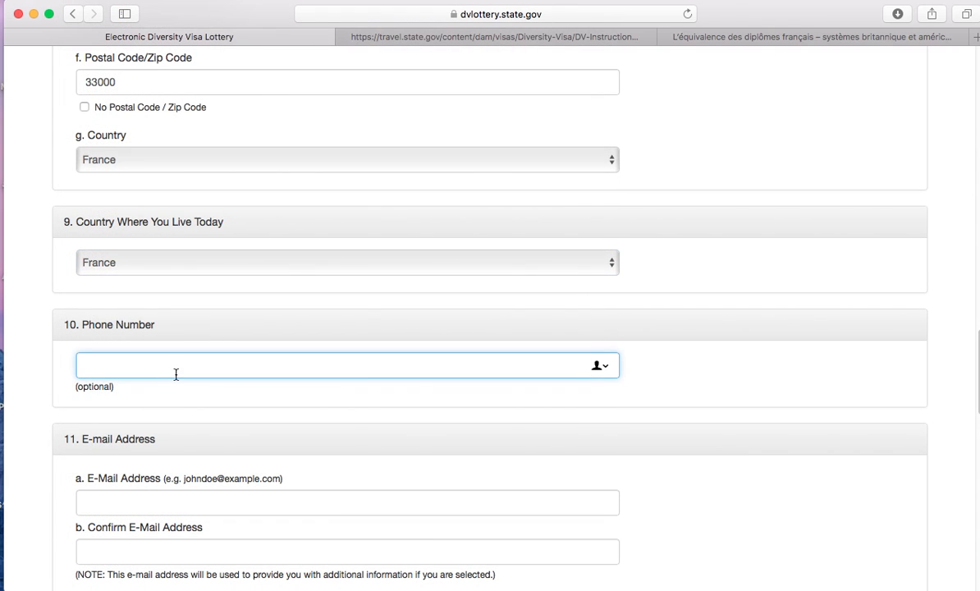
{"action": "scroll", "coordinate": [22, 415], "scroll_direction": "down", "scroll_amount": 5}
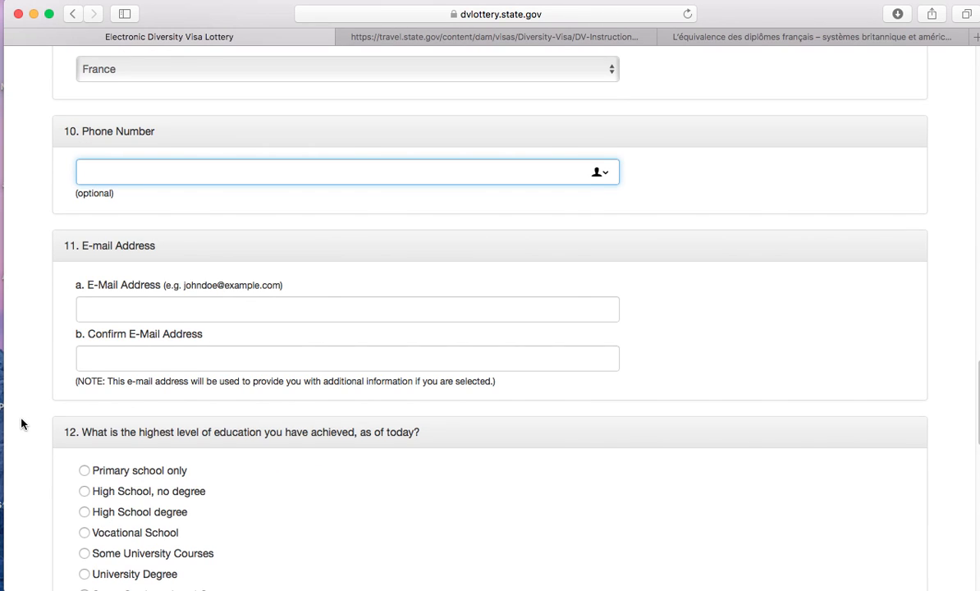
{"action": "left_click", "coordinate": [143, 307]}
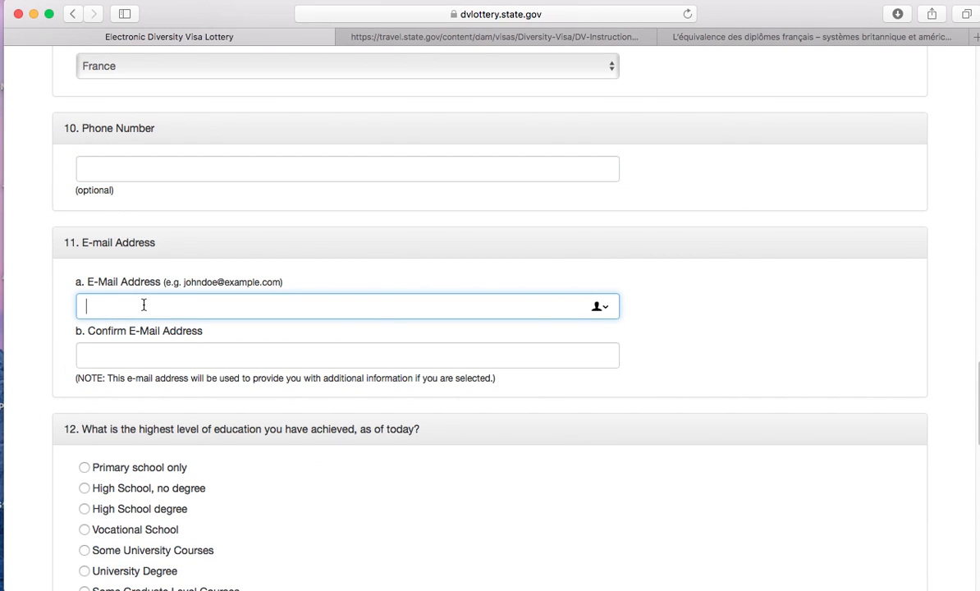
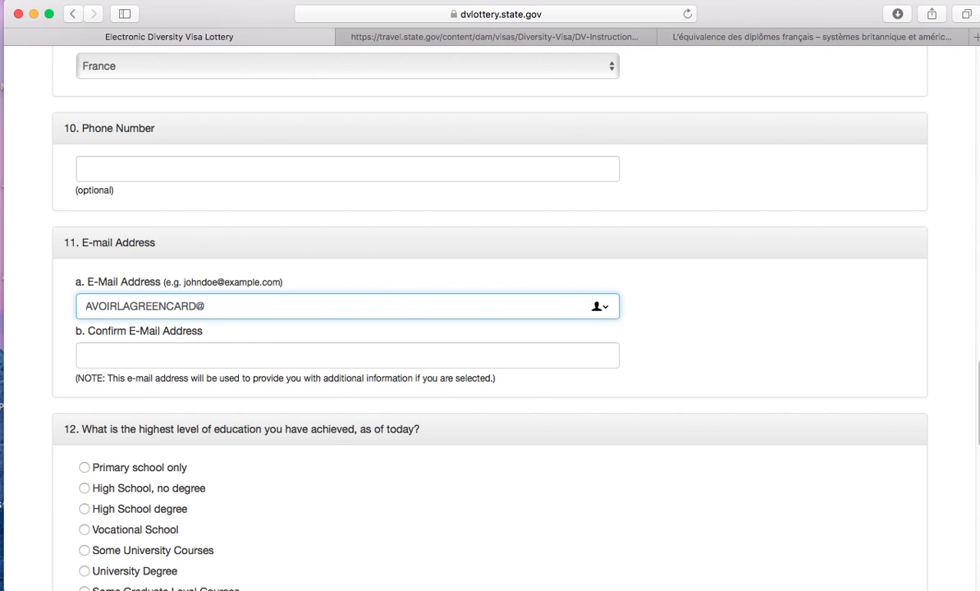
{"action": "left_click", "coordinate": [129, 356]}
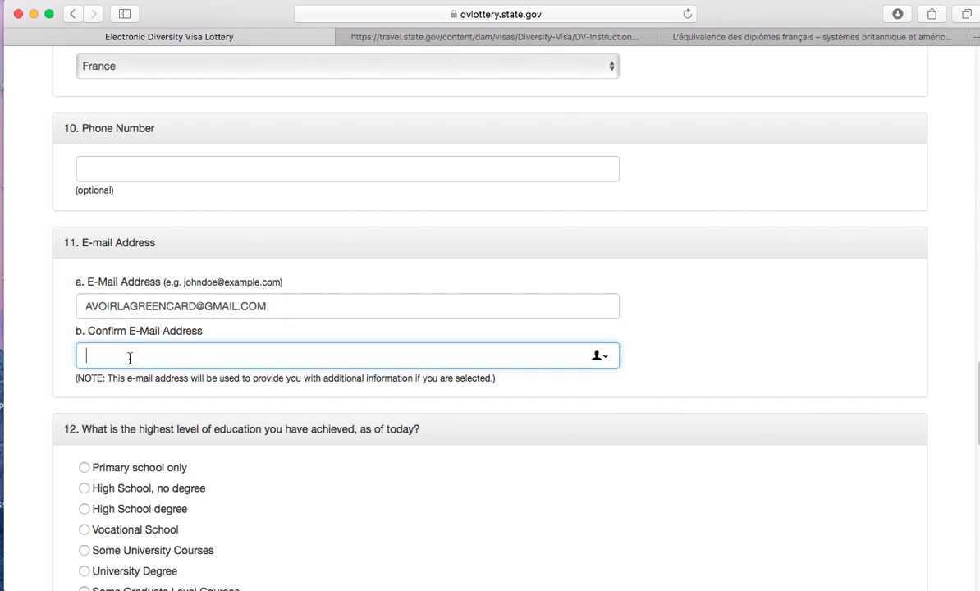
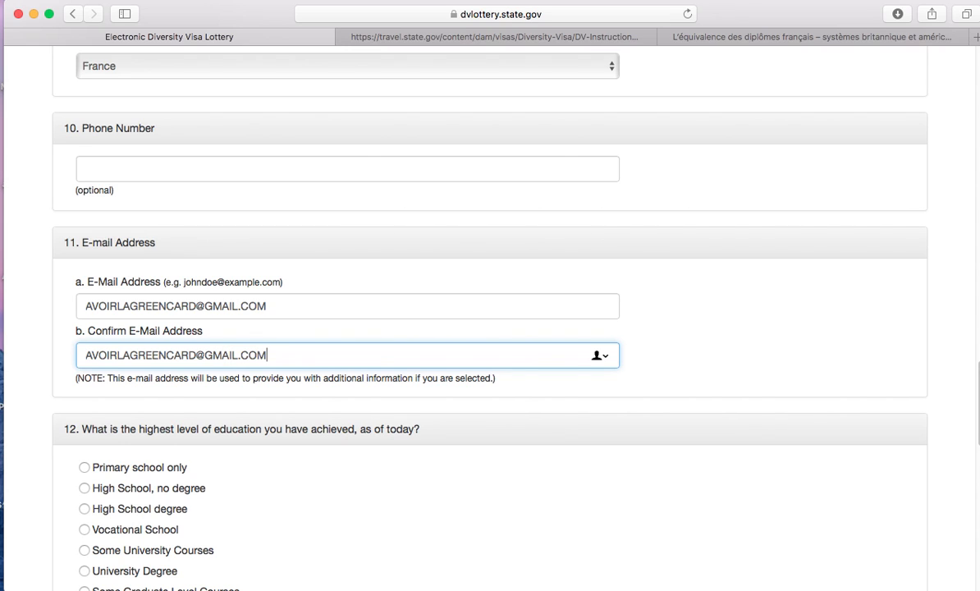
{"action": "left_click", "coordinate": [21, 365]}
{"action": "scroll", "coordinate": [23, 366], "scroll_direction": "down", "scroll_amount": 5}
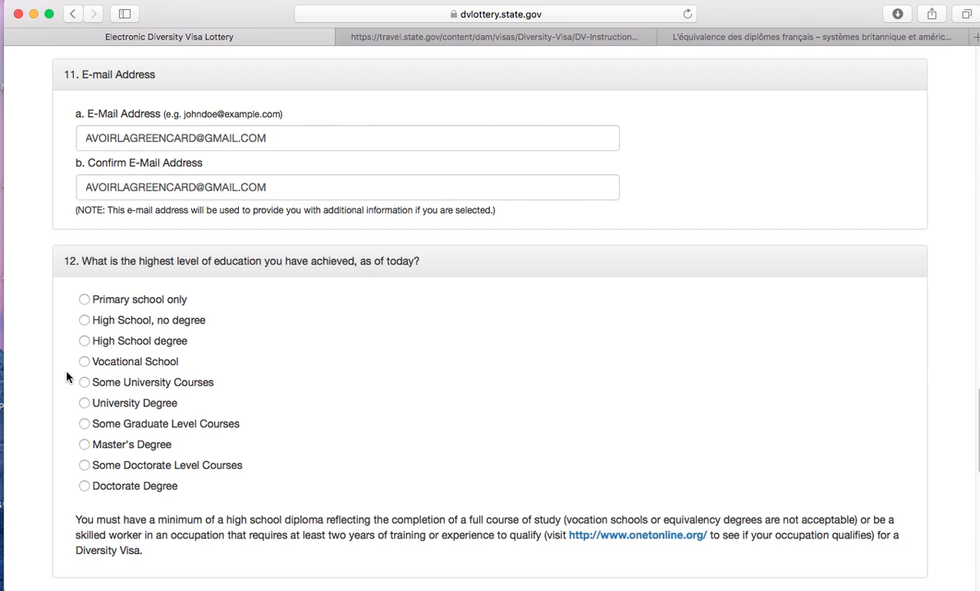
- Select High School degree and Unmarried, enter 1 child, and continue to Part Two
{"action": "left_click", "coordinate": [84, 341]}
{"action": "scroll", "coordinate": [35, 354], "scroll_direction": "down", "scroll_amount": 5}
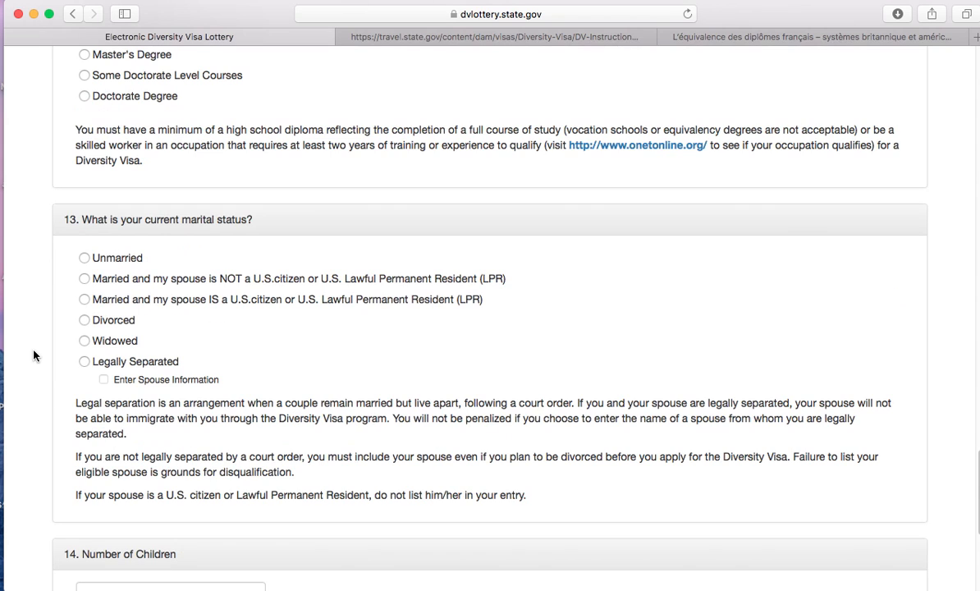
{"action": "left_click", "coordinate": [85, 259]}
{"action": "scroll", "coordinate": [54, 286], "scroll_direction": "down", "scroll_amount": 3}
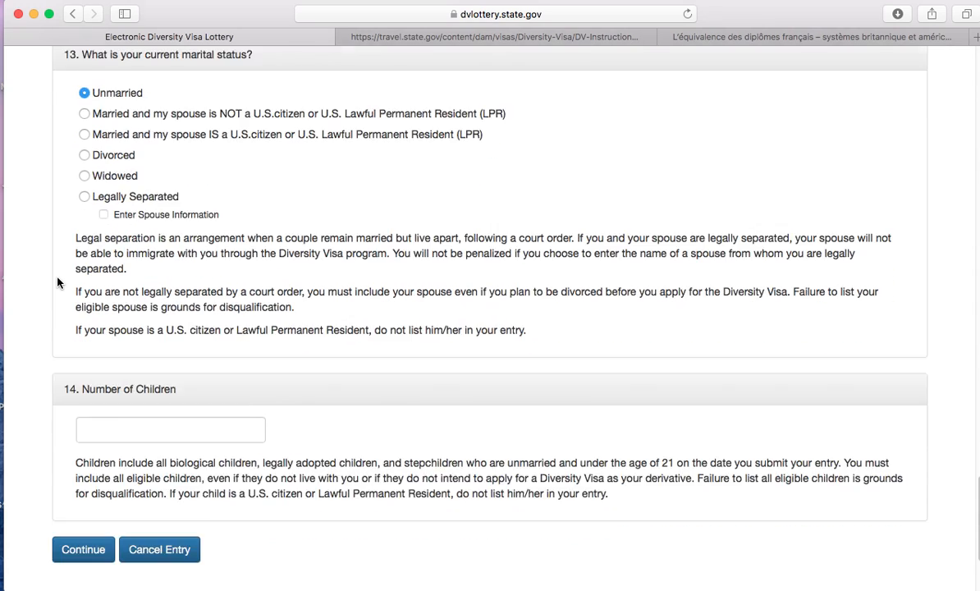
{"action": "left_click", "coordinate": [165, 384]}
{"action": "type", "text": "1"}
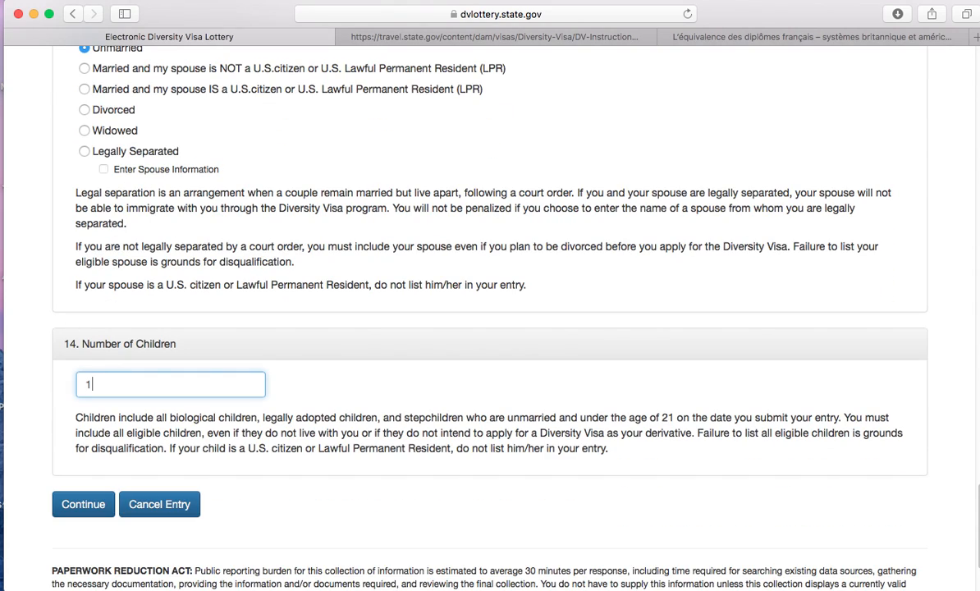
{"action": "left_click", "coordinate": [92, 509]}
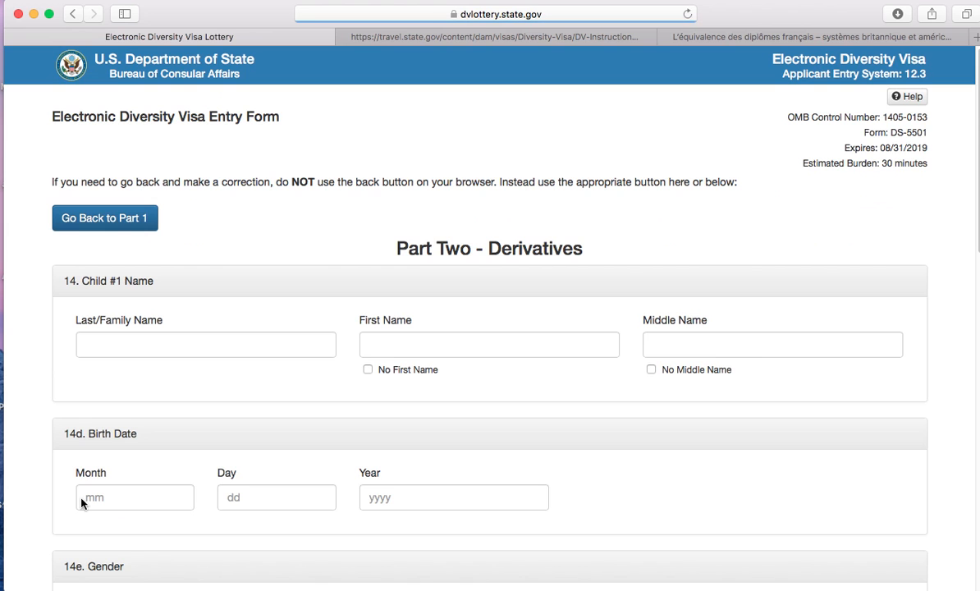
- Enter the first child's family name, first name and middle name
{"action": "left_click", "coordinate": [127, 337]}
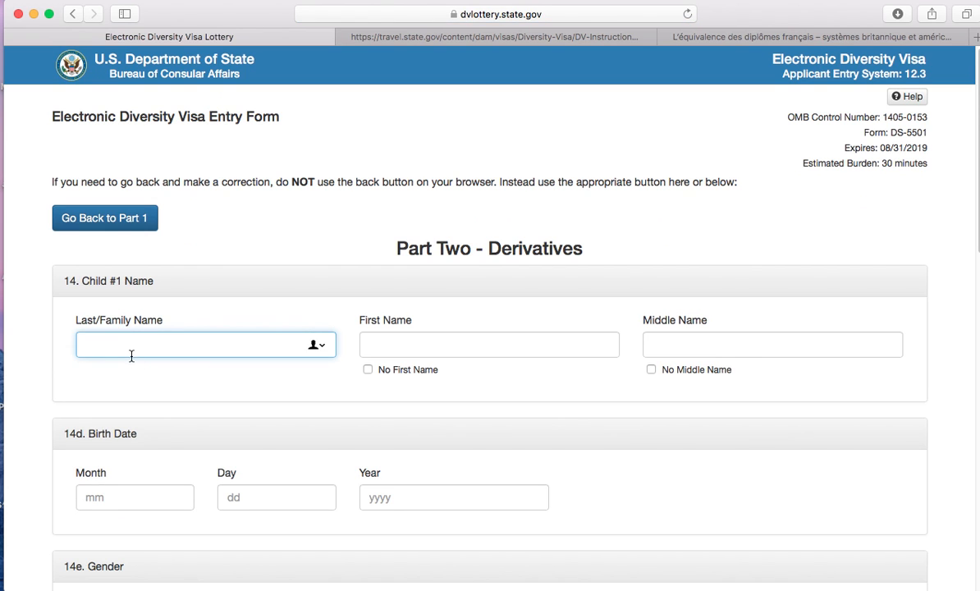
{"action": "key", "text": "Tab"}
{"action": "key", "text": "Tab"}
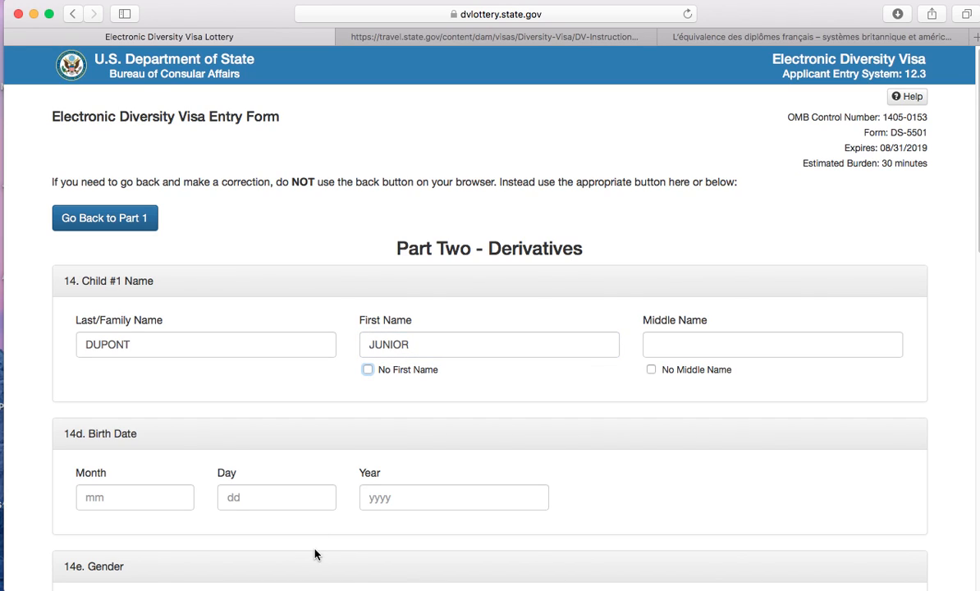
{"action": "left_click", "coordinate": [814, 345]}
{"action": "type", "text": "JUNIOR"}
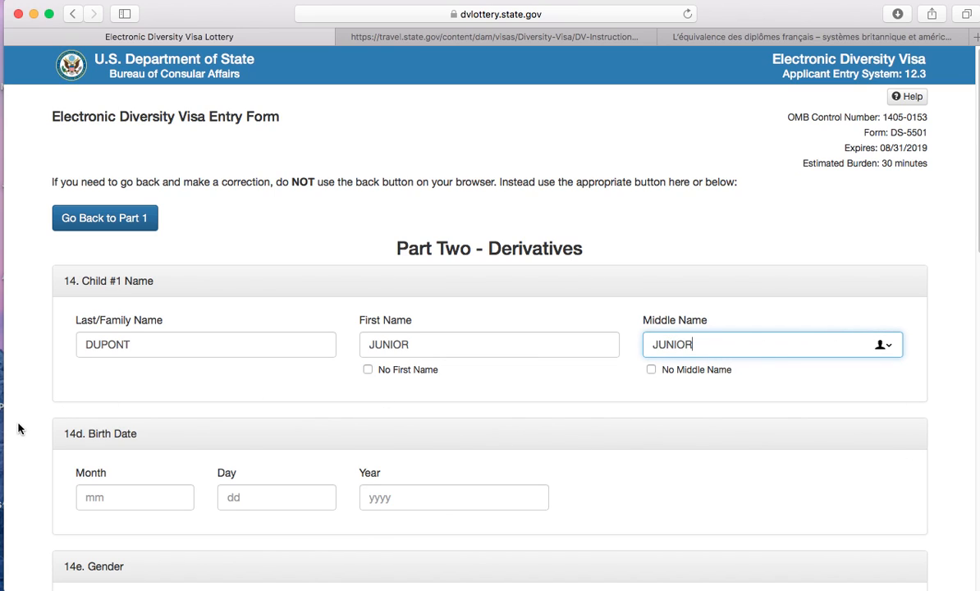
- Enter the child's birth date as 12/12/2015
{"action": "left_click", "coordinate": [114, 503]}
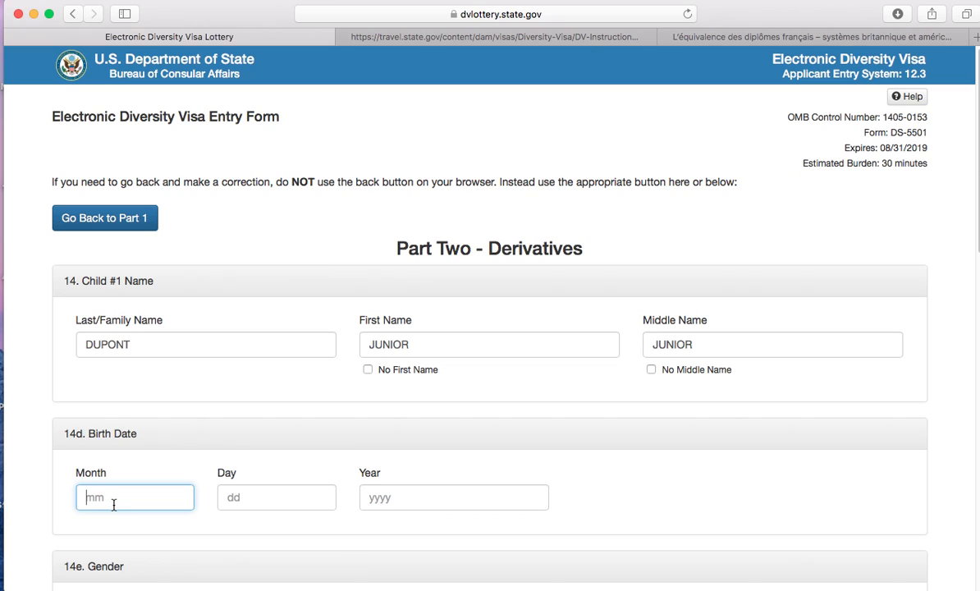
{"action": "type", "text": "12"}
{"action": "left_click", "coordinate": [254, 505]}
{"action": "type", "text": "12"}
{"action": "left_click", "coordinate": [381, 496]}
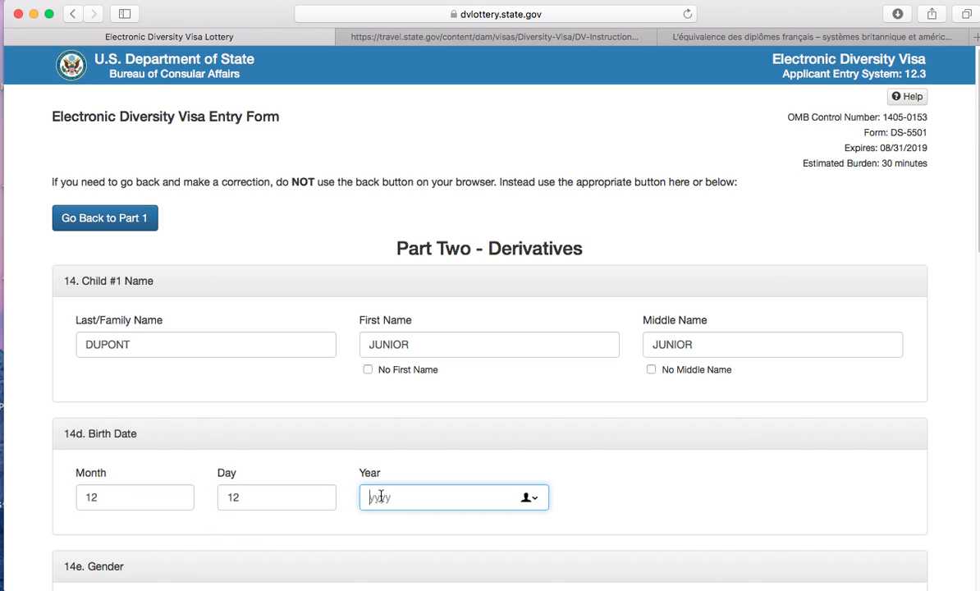
{"action": "type", "text": "2015"}
{"action": "left_click", "coordinate": [39, 471]}
- Mark the child as male and enter BORDEAUX as the birth city
{"action": "scroll", "coordinate": [57, 460], "scroll_direction": "down", "scroll_amount": 5}
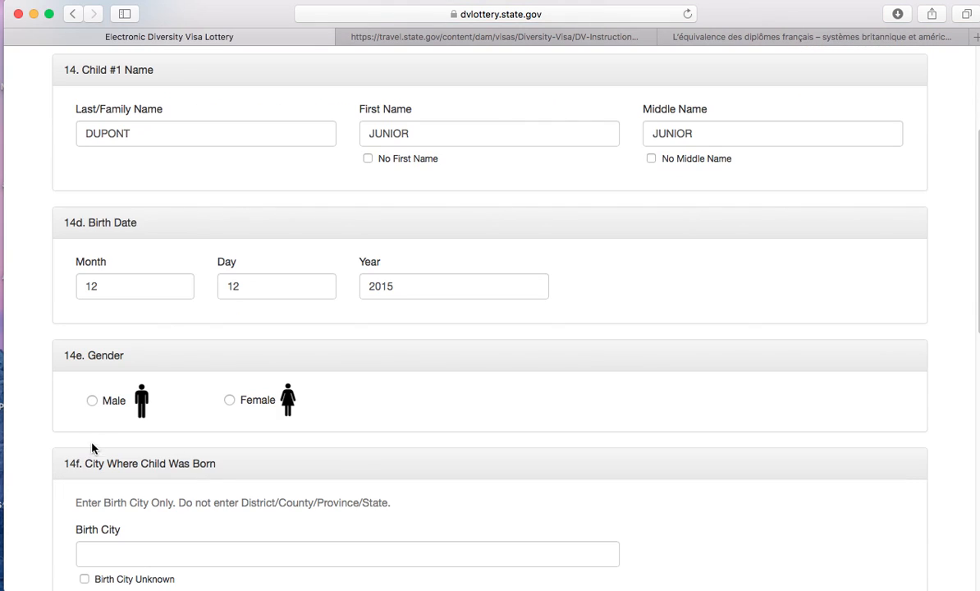
{"action": "left_click", "coordinate": [92, 402]}
{"action": "scroll", "coordinate": [40, 409], "scroll_direction": "down", "scroll_amount": 5}
{"action": "left_click", "coordinate": [133, 340]}
{"action": "type", "text": "BORD"}
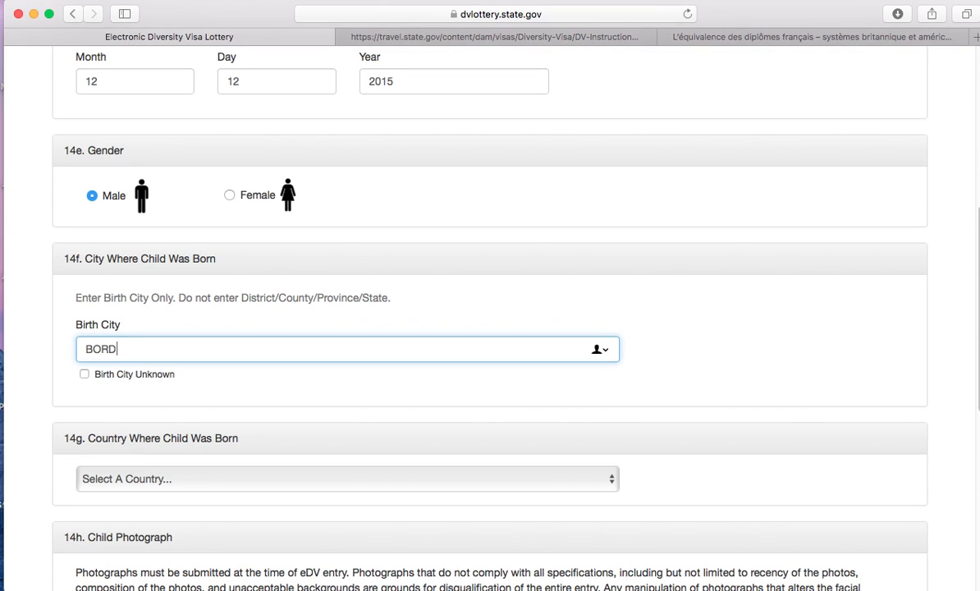
{"action": "type", "text": "EAUX"}
{"action": "left_click", "coordinate": [40, 400]}
- Choose France as the country where the child was born
{"action": "scroll", "coordinate": [39, 403], "scroll_direction": "down", "scroll_amount": 3}
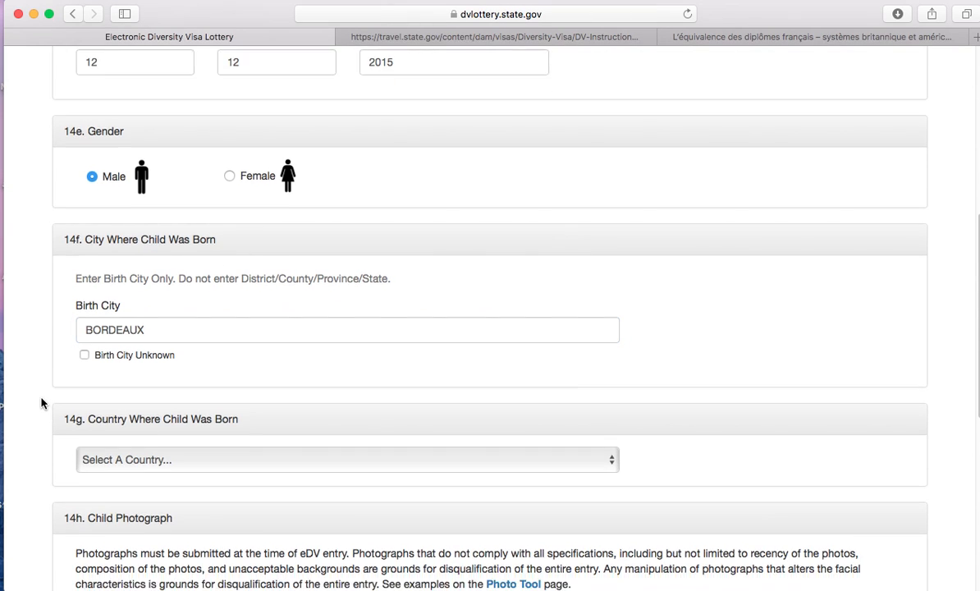
{"action": "left_click", "coordinate": [129, 352]}
{"action": "left_click", "coordinate": [130, 351]}
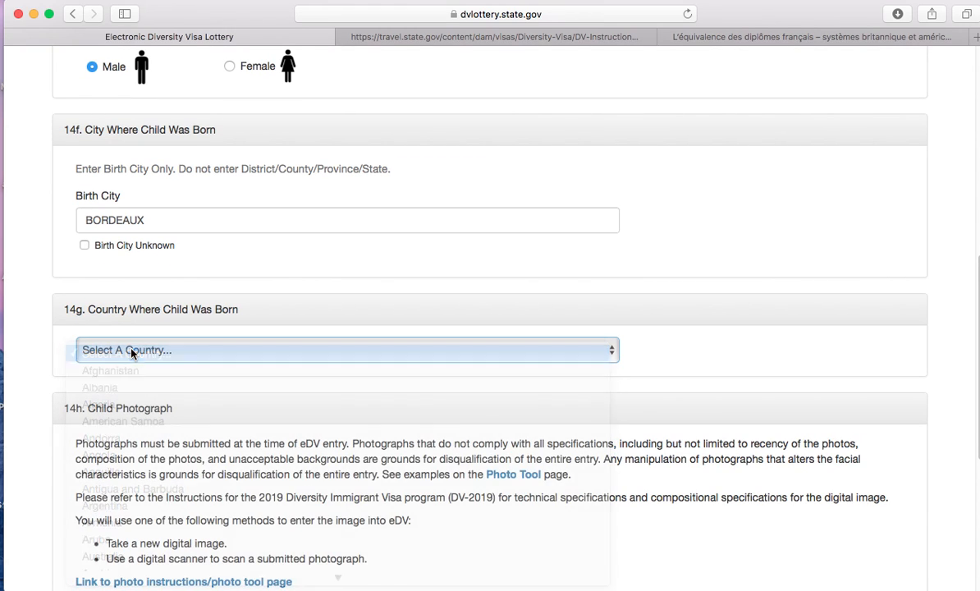
{"action": "left_click", "coordinate": [132, 359]}
{"action": "scroll", "coordinate": [175, 510], "scroll_direction": "down", "scroll_amount": 10}
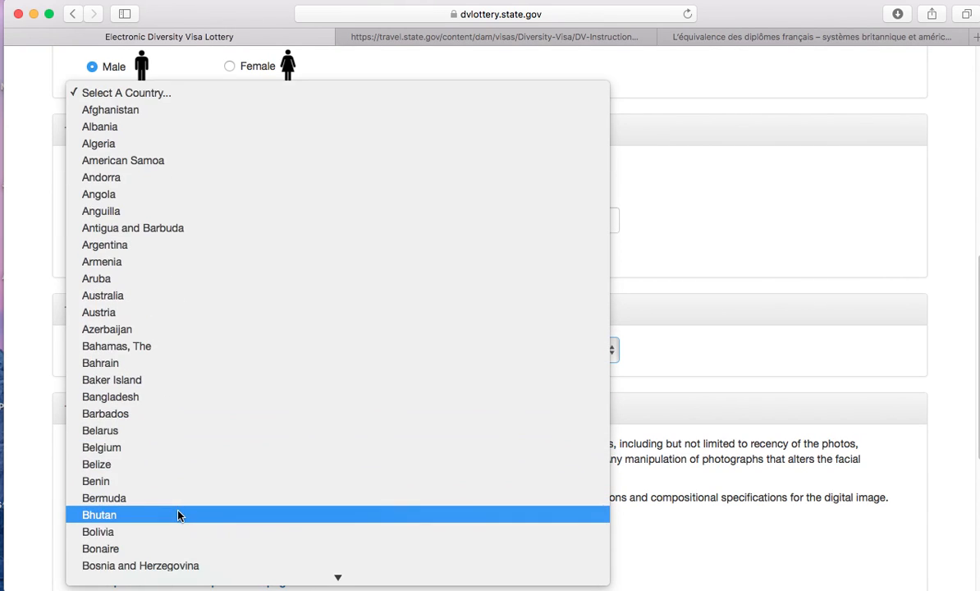
{"action": "scroll", "coordinate": [177, 513], "scroll_direction": "down", "scroll_amount": 15}
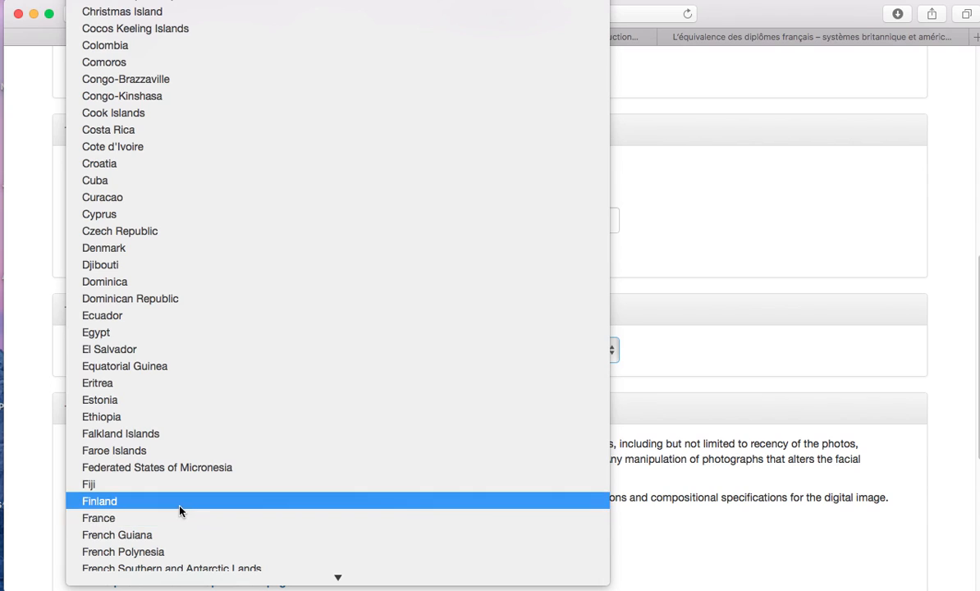
{"action": "left_click", "coordinate": [171, 519]}
{"action": "scroll", "coordinate": [37, 406], "scroll_direction": "down", "scroll_amount": 8}
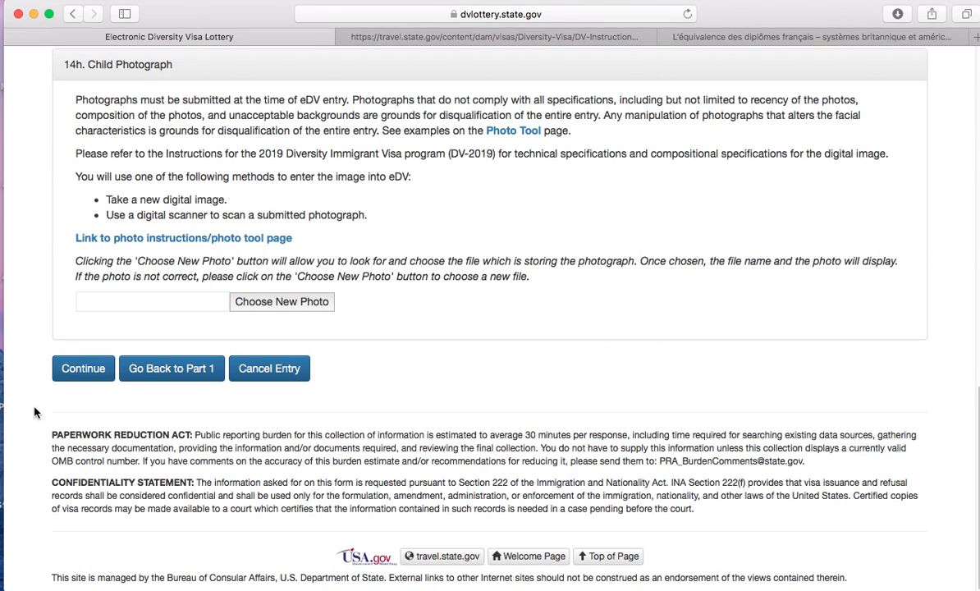
- Attach test green.jpg as Child #1's photo and continue to the review page
{"action": "left_click", "coordinate": [306, 332]}
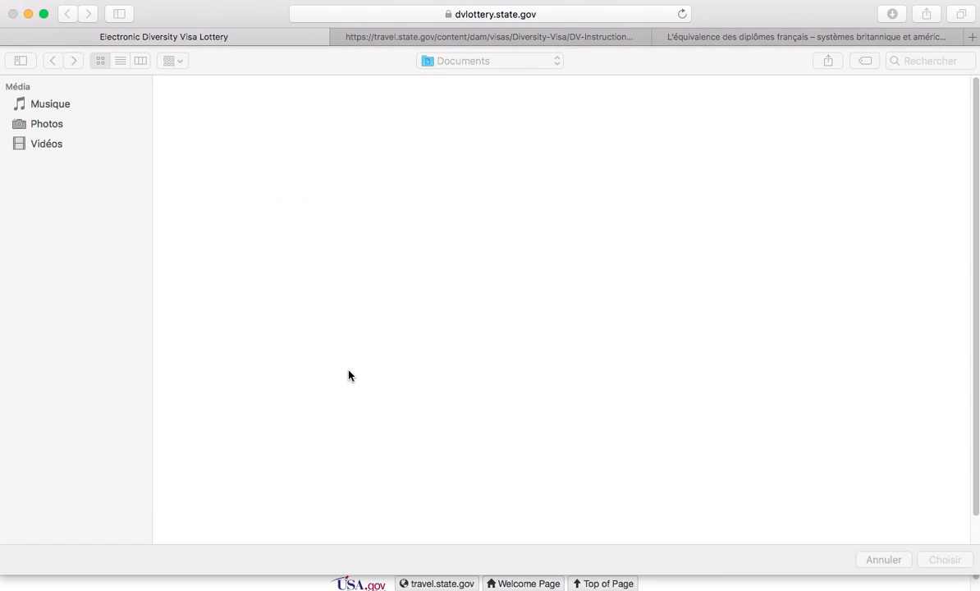
{"action": "left_click", "coordinate": [546, 197]}
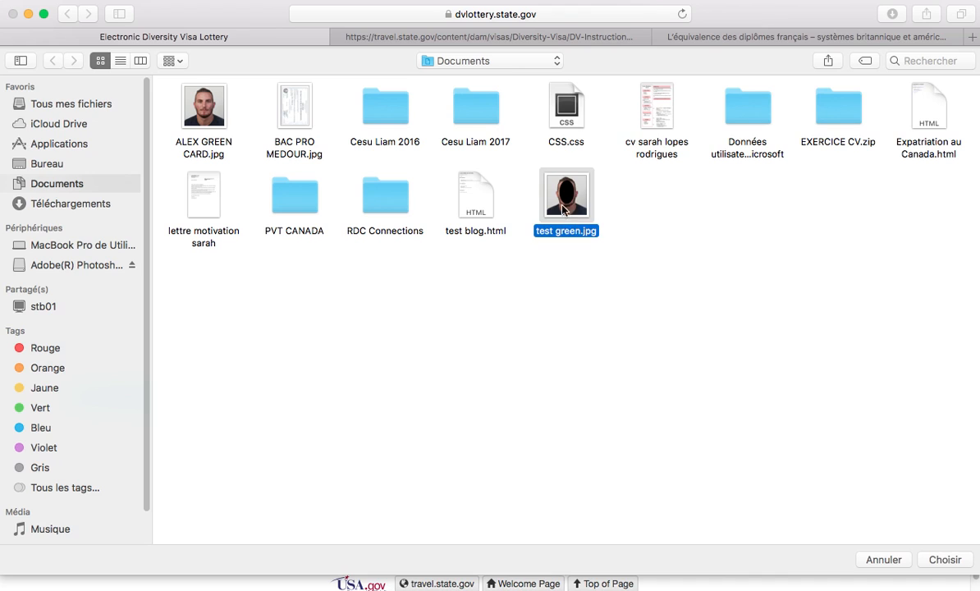
{"action": "left_click", "coordinate": [945, 559]}
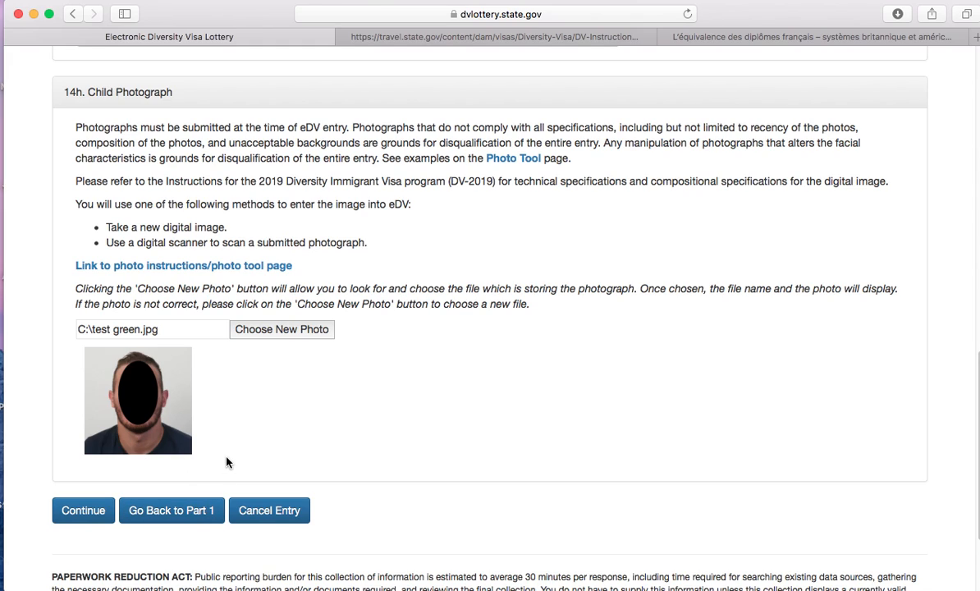
{"action": "left_click", "coordinate": [79, 521]}
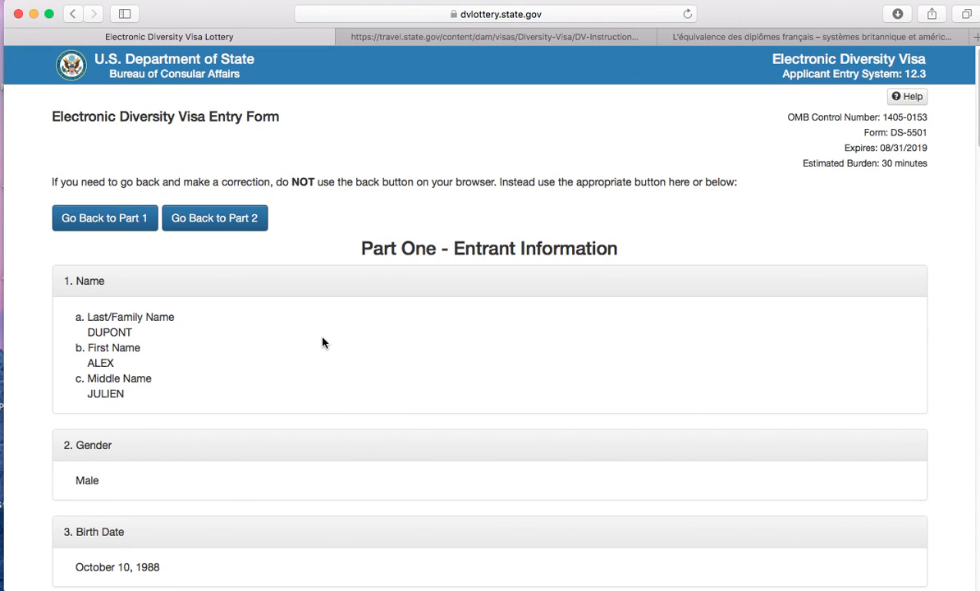
- Review the Part One and Part Two summary, then submit the DV-2019 entry
{"action": "scroll", "coordinate": [326, 340], "scroll_direction": "down", "scroll_amount": 2}
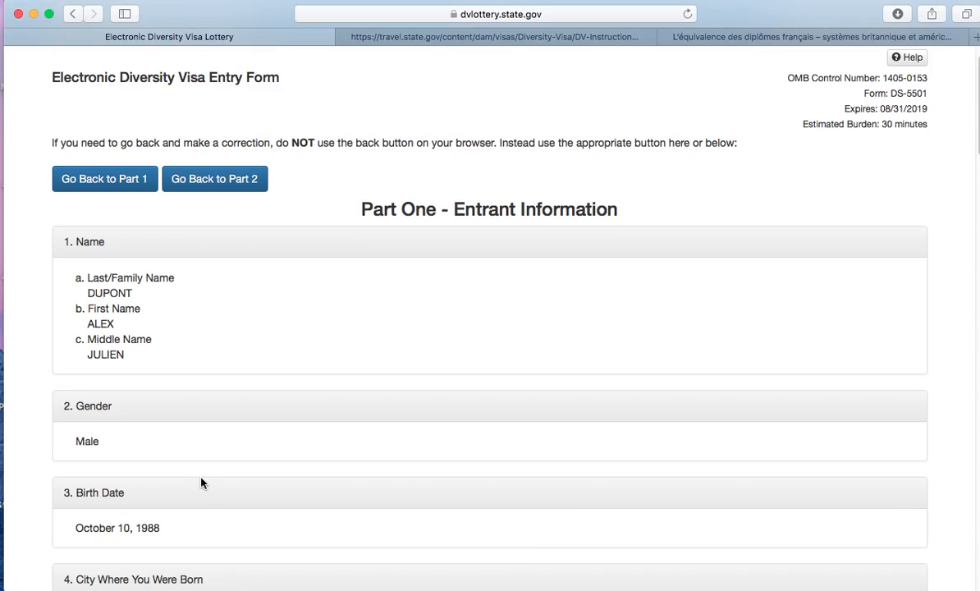
{"action": "scroll", "coordinate": [201, 484], "scroll_direction": "down", "scroll_amount": 2}
{"action": "scroll", "coordinate": [238, 466], "scroll_direction": "down", "scroll_amount": 9}
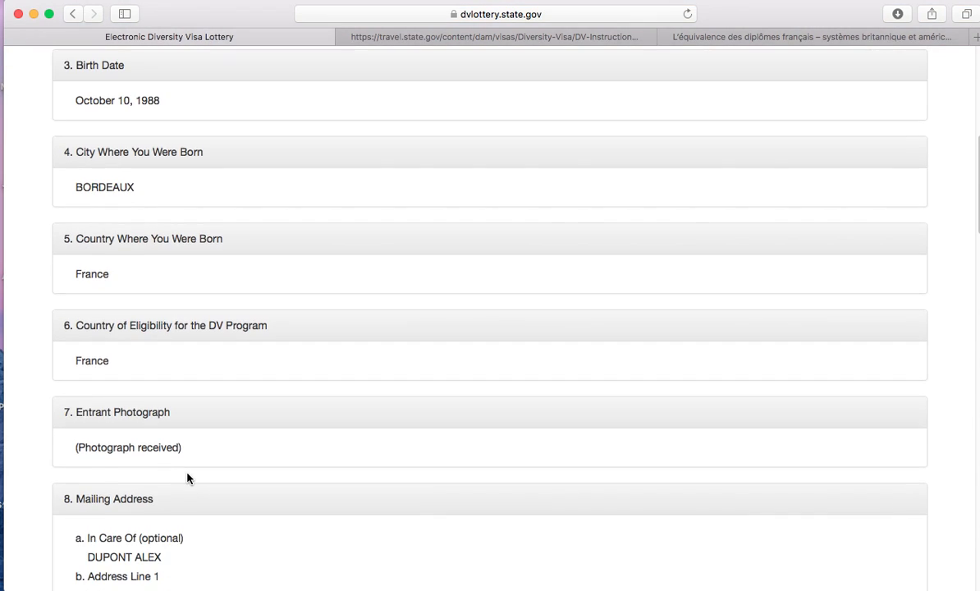
{"action": "scroll", "coordinate": [187, 479], "scroll_direction": "down", "scroll_amount": 20}
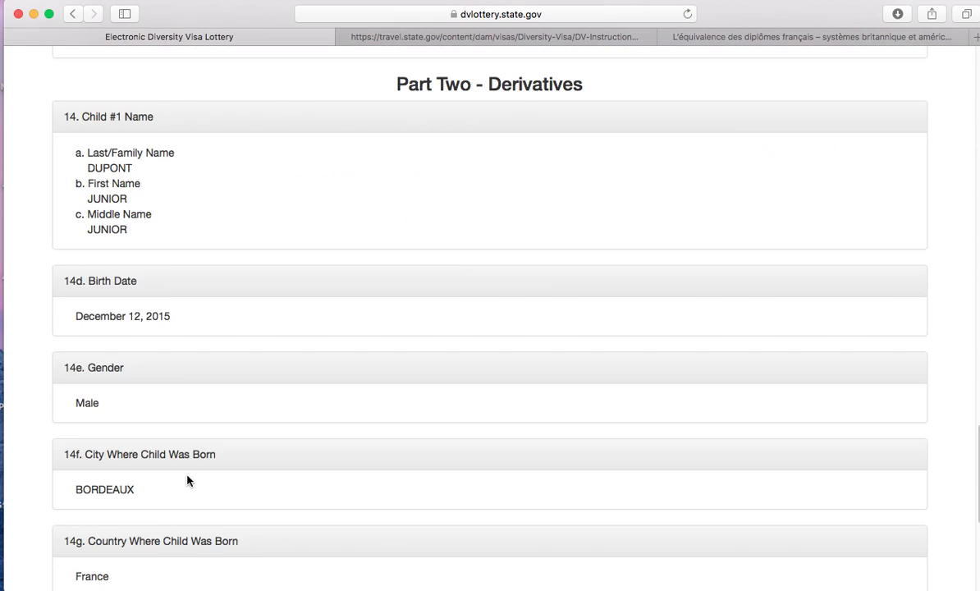
{"action": "scroll", "coordinate": [187, 481], "scroll_direction": "down", "scroll_amount": 4}
{"action": "scroll", "coordinate": [187, 481], "scroll_direction": "down", "scroll_amount": 1}
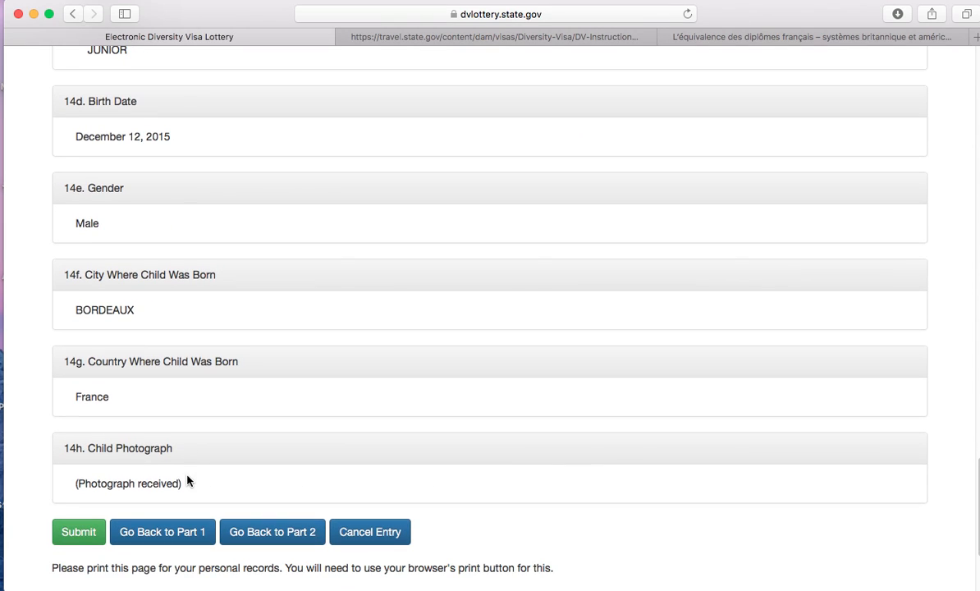
{"action": "left_click", "coordinate": [82, 534]}
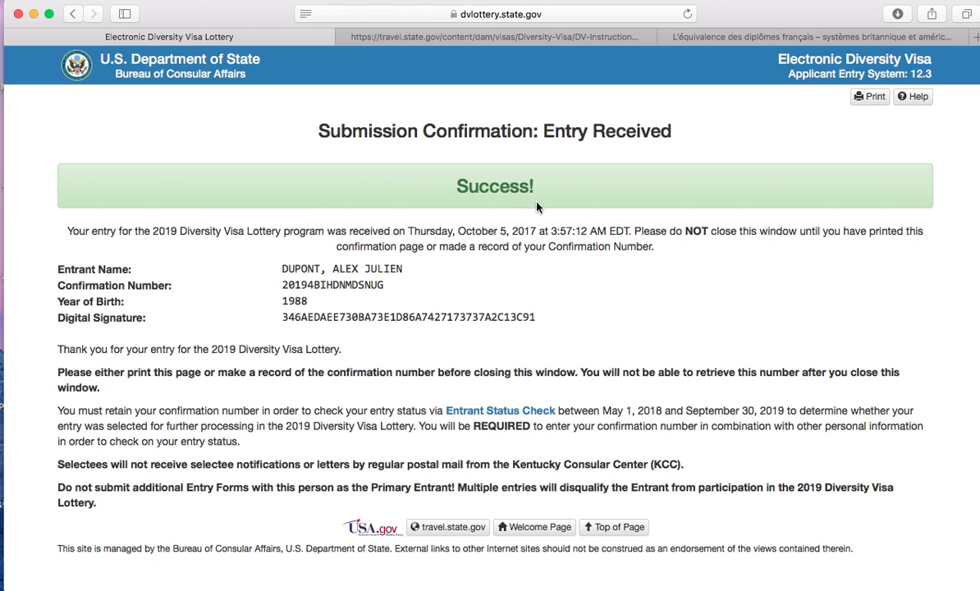
- Go from the Submission Confirmation page to the Entrant Status Check
{"action": "left_click", "coordinate": [531, 416]}
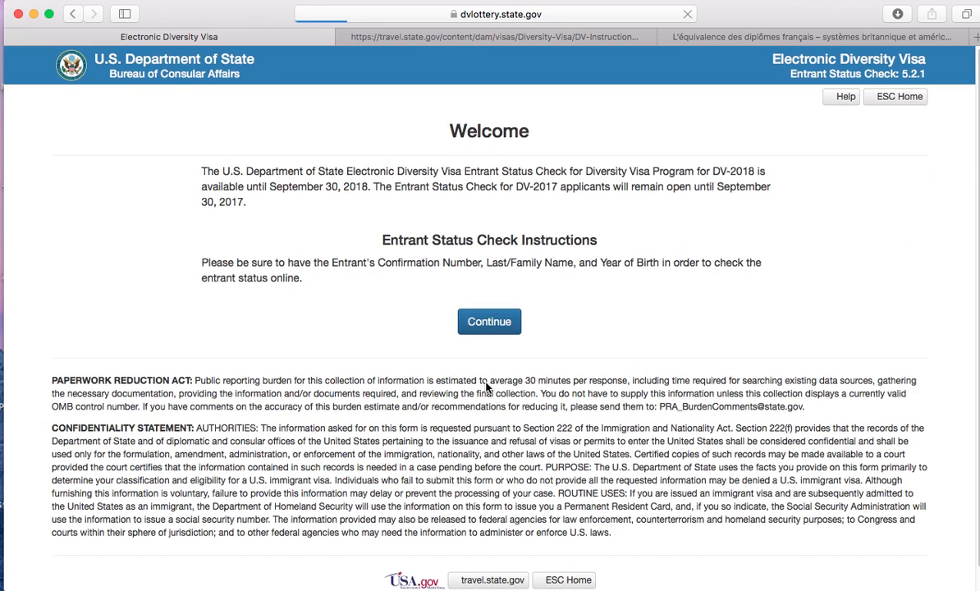
- Continue to the Enter Entrant Information form and submit it empty to reveal its required fields
{"action": "left_click", "coordinate": [485, 330]}
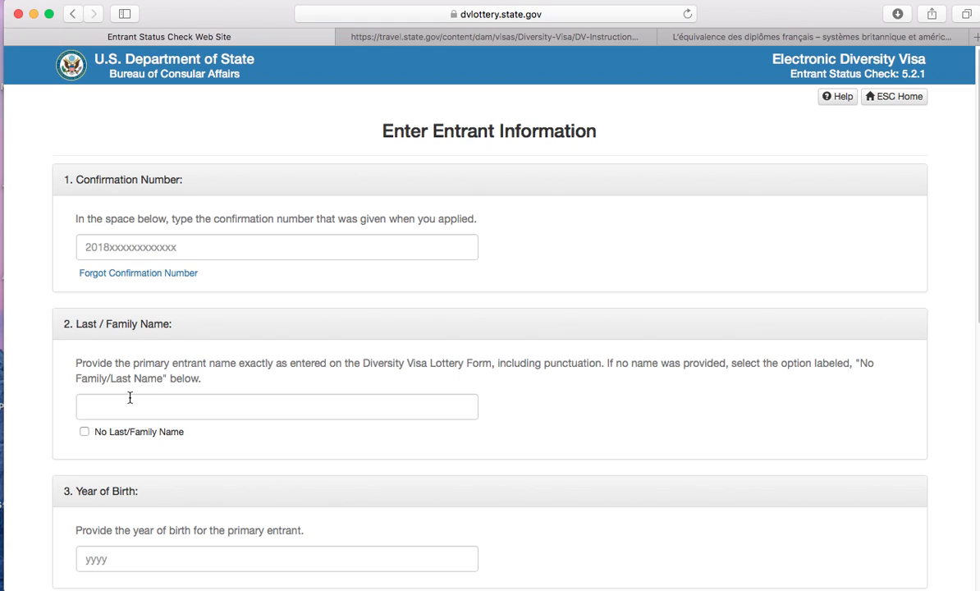
{"action": "scroll", "coordinate": [129, 398], "scroll_direction": "down", "scroll_amount": 3}
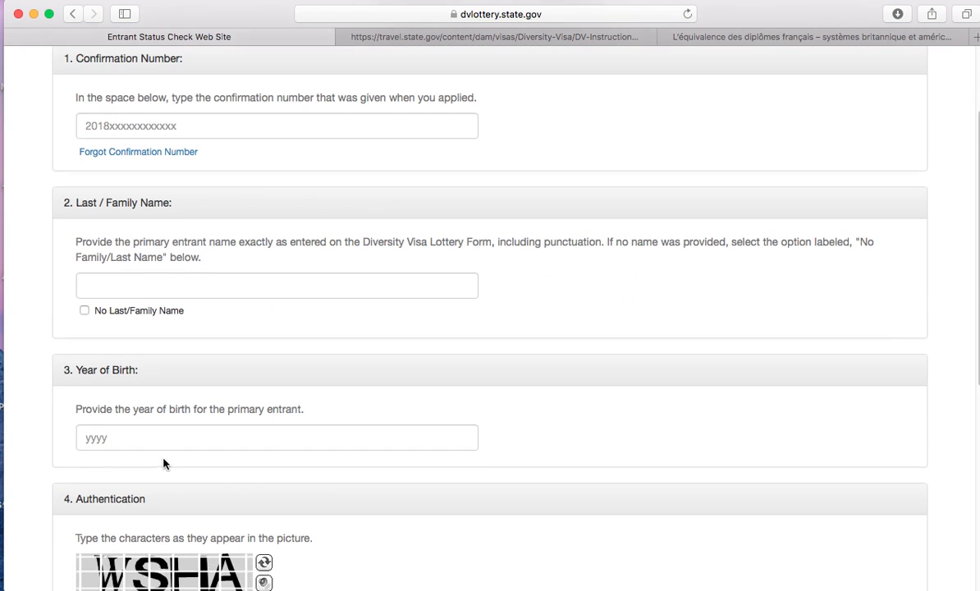
{"action": "scroll", "coordinate": [163, 464], "scroll_direction": "down", "scroll_amount": 1}
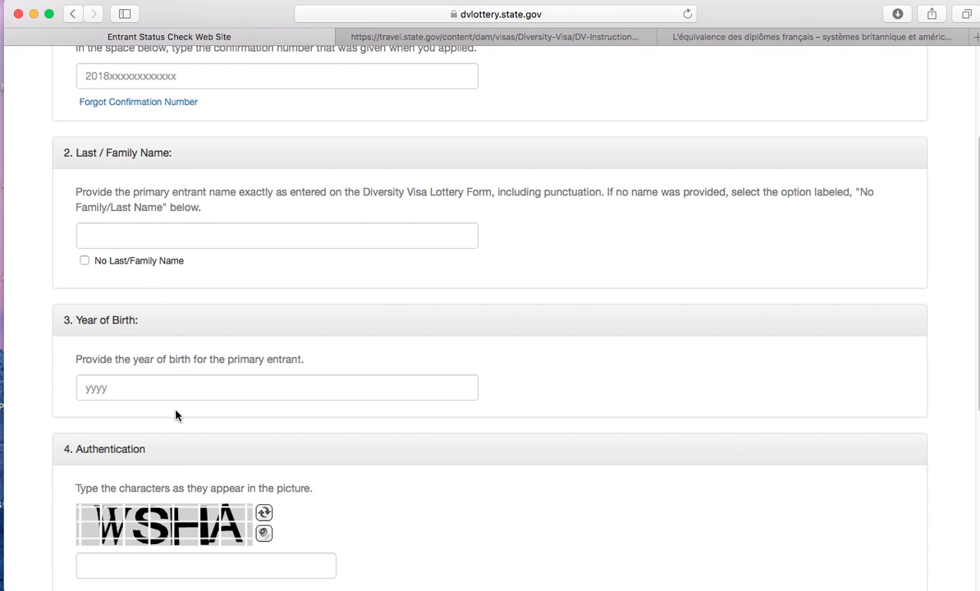
{"action": "scroll", "coordinate": [208, 401], "scroll_direction": "up", "scroll_amount": 5}
{"action": "scroll", "coordinate": [213, 404], "scroll_direction": "down", "scroll_amount": 3}
{"action": "scroll", "coordinate": [221, 408], "scroll_direction": "down", "scroll_amount": 3}
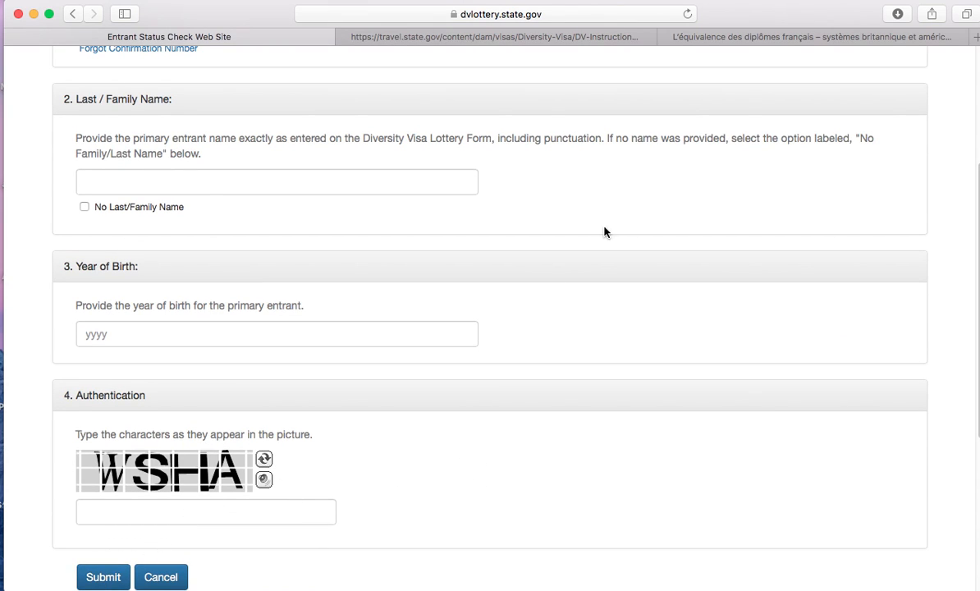
{"action": "scroll", "coordinate": [591, 238], "scroll_direction": "up", "scroll_amount": 5}
{"action": "scroll", "coordinate": [403, 547], "scroll_direction": "down", "scroll_amount": 10}
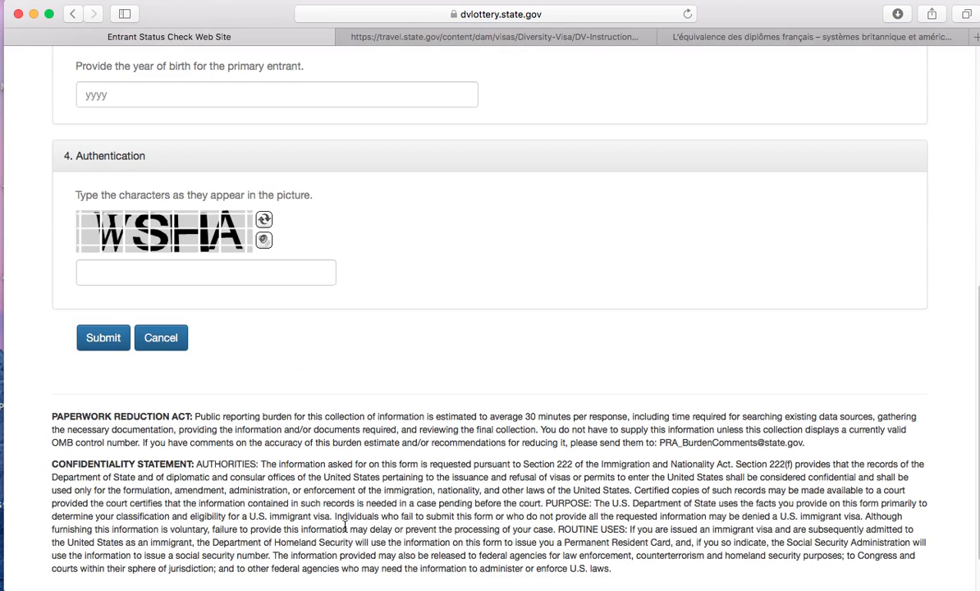
{"action": "left_click", "coordinate": [92, 338]}
{"action": "scroll", "coordinate": [431, 267], "scroll_direction": "up", "scroll_amount": 5}
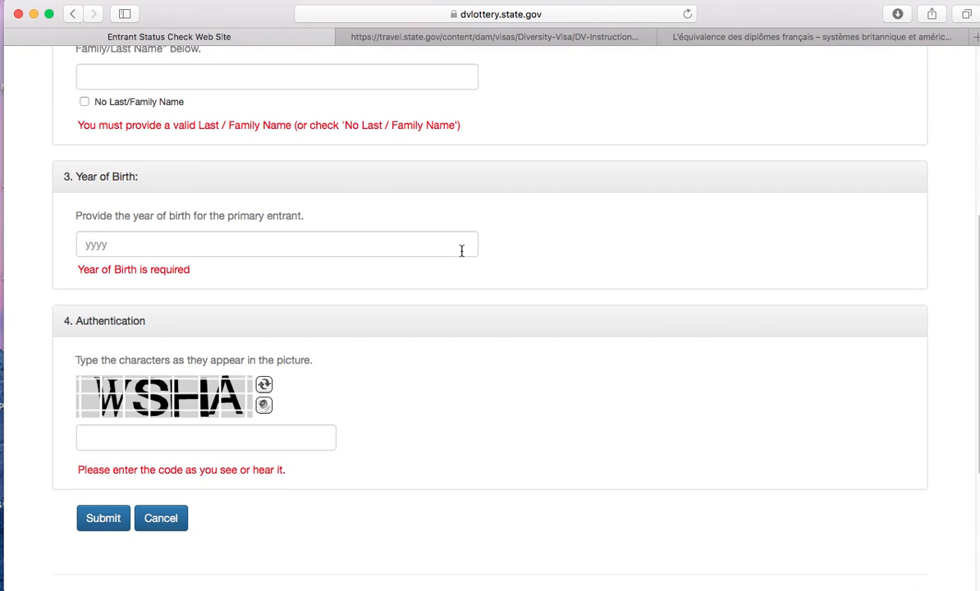
{"action": "scroll", "coordinate": [461, 256], "scroll_direction": "up", "scroll_amount": 5}
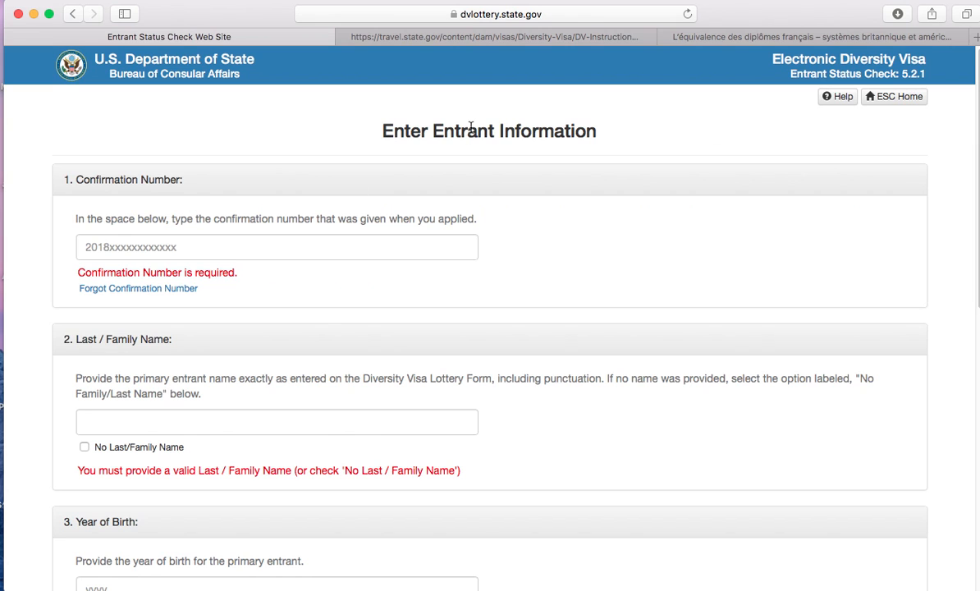